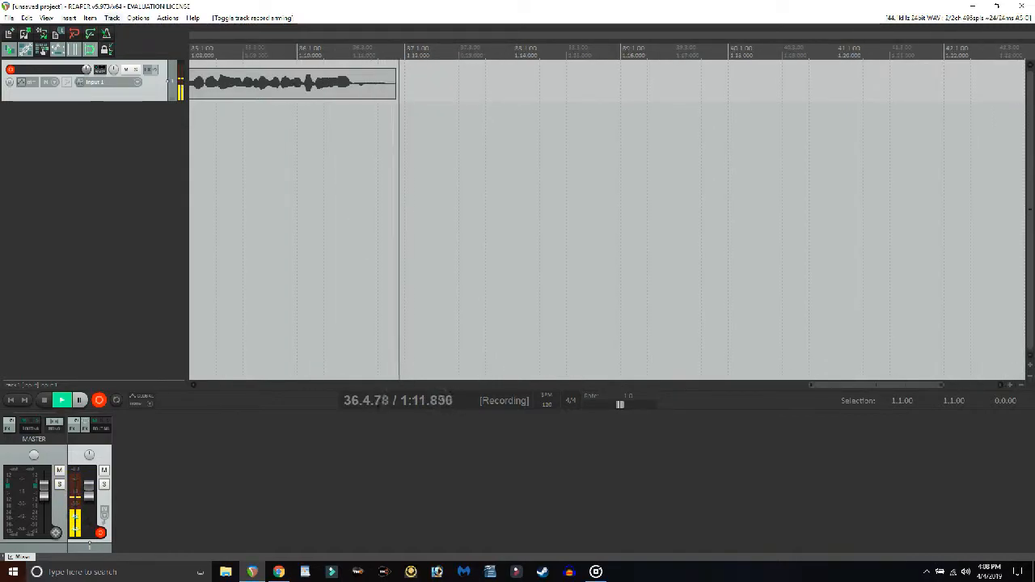
Insert MT-PowerDrumKit as a virtual instrument on a new track, accepting the extra output routing tracks.
left_click(112, 18)
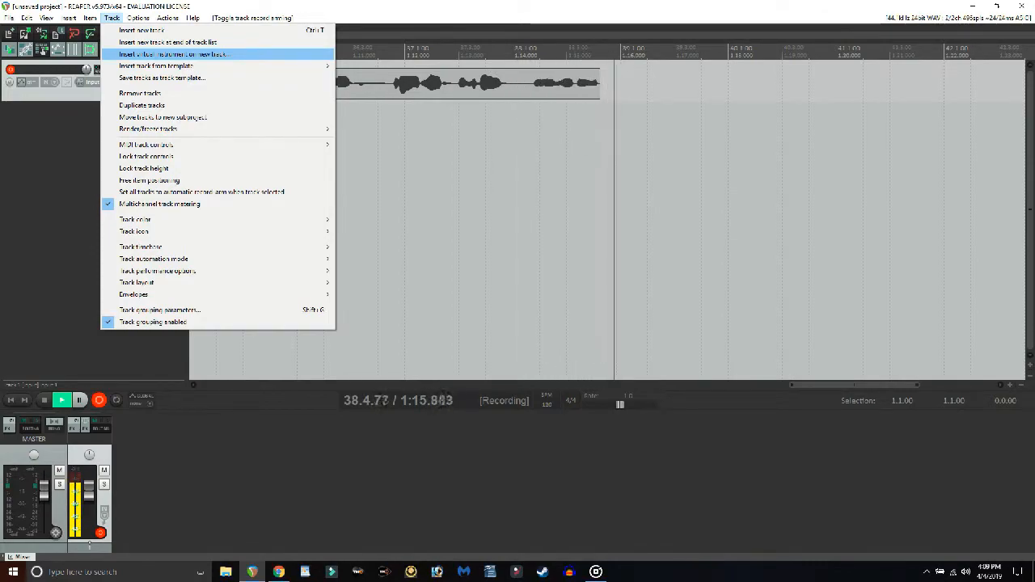
left_click(174, 54)
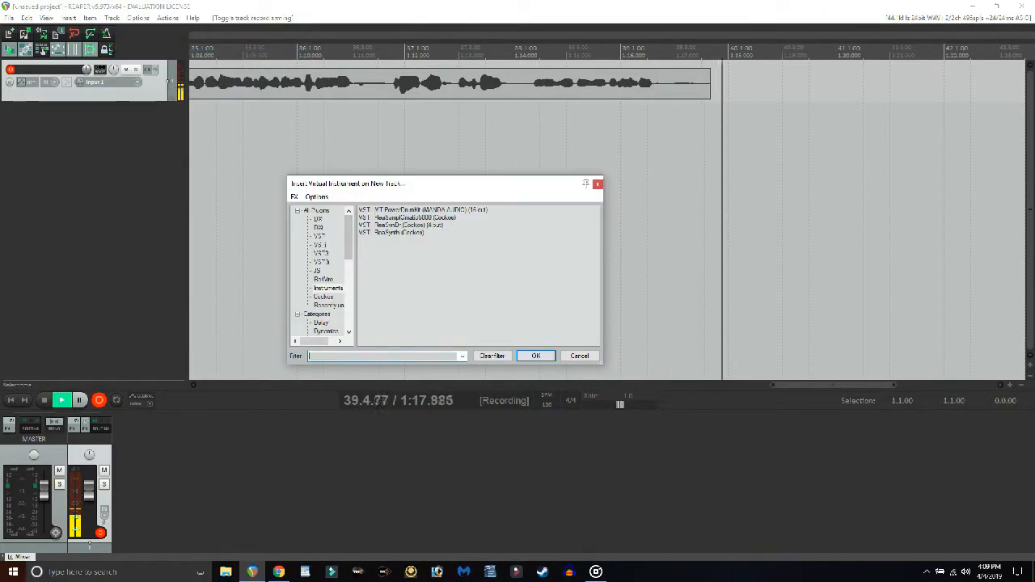
left_click(423, 210)
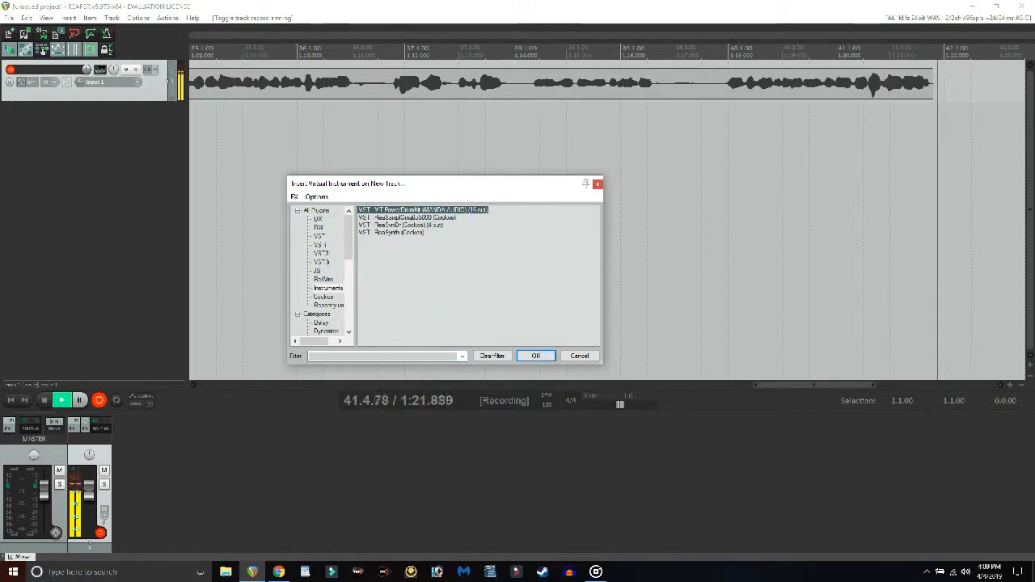
left_click(536, 356)
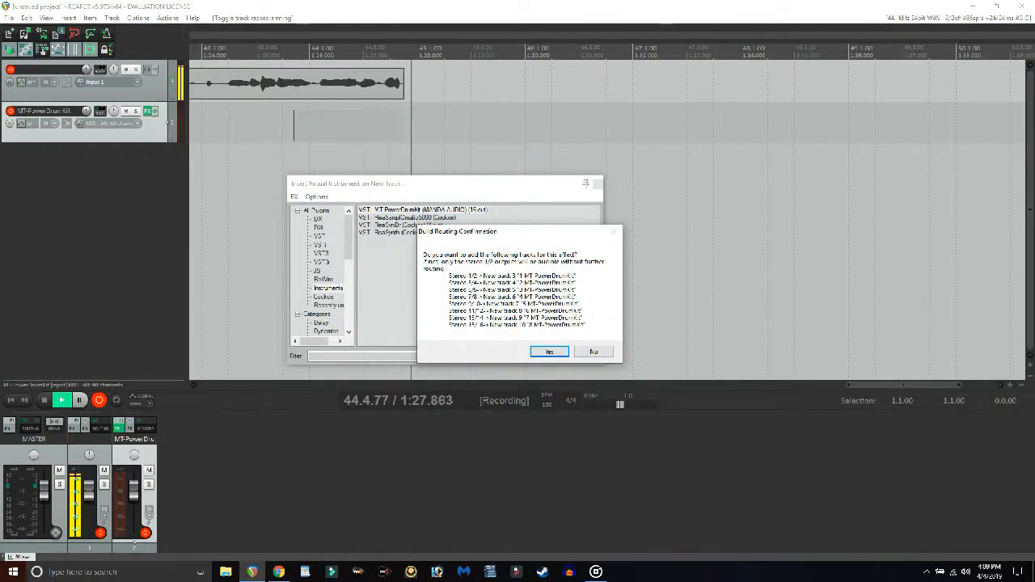
left_click_drag(486, 231, 413, 200)
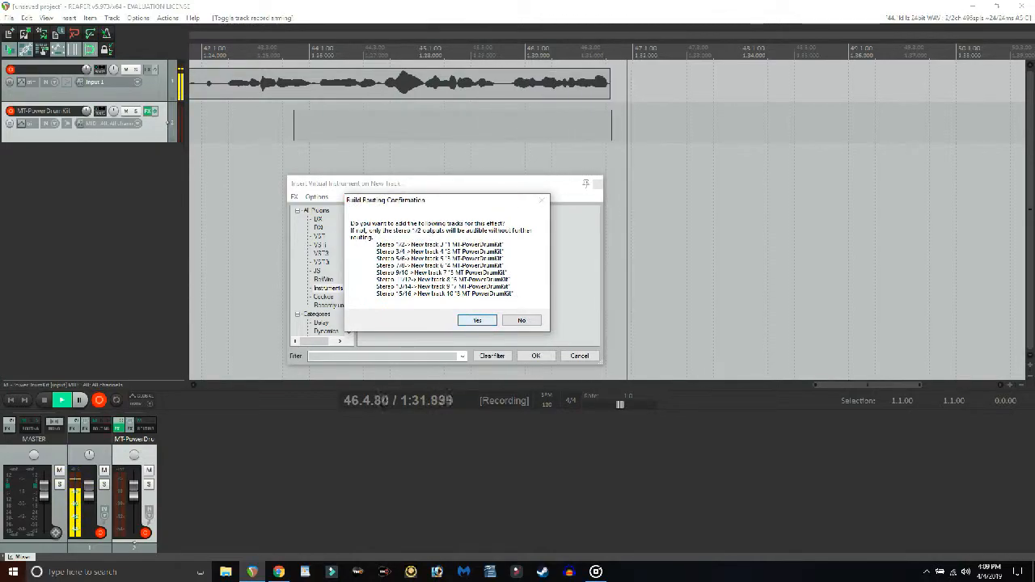
left_click(477, 320)
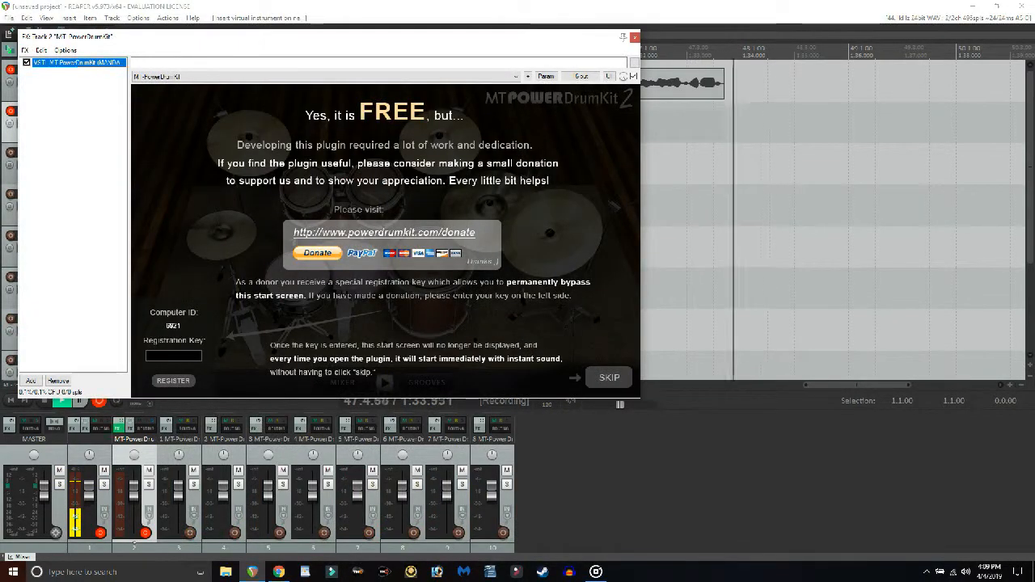
Skip the plugin's start screen and open its Mixer view.
left_click(609, 377)
left_click_drag(368, 40, 634, 101)
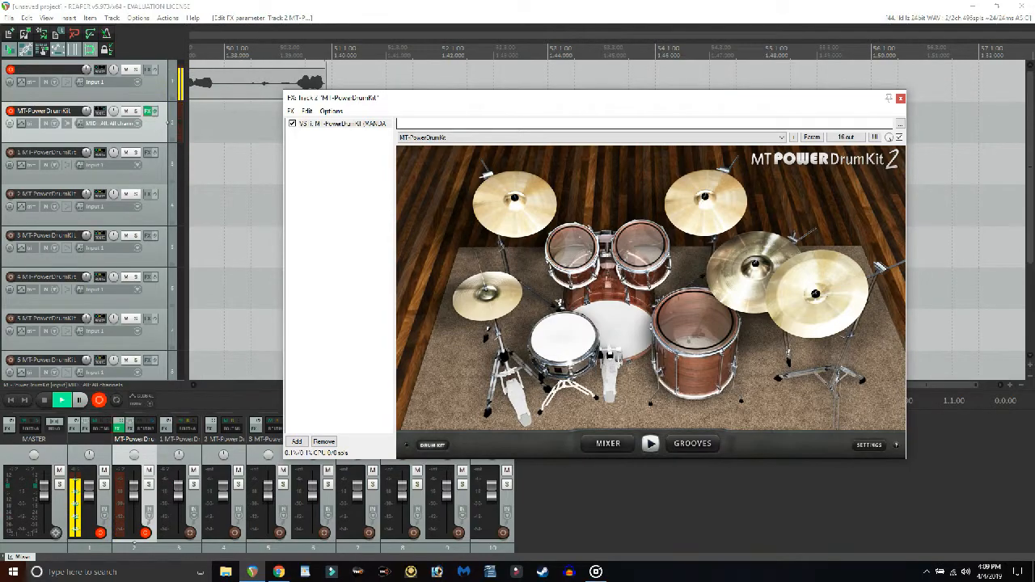
left_click_drag(431, 100, 365, 87)
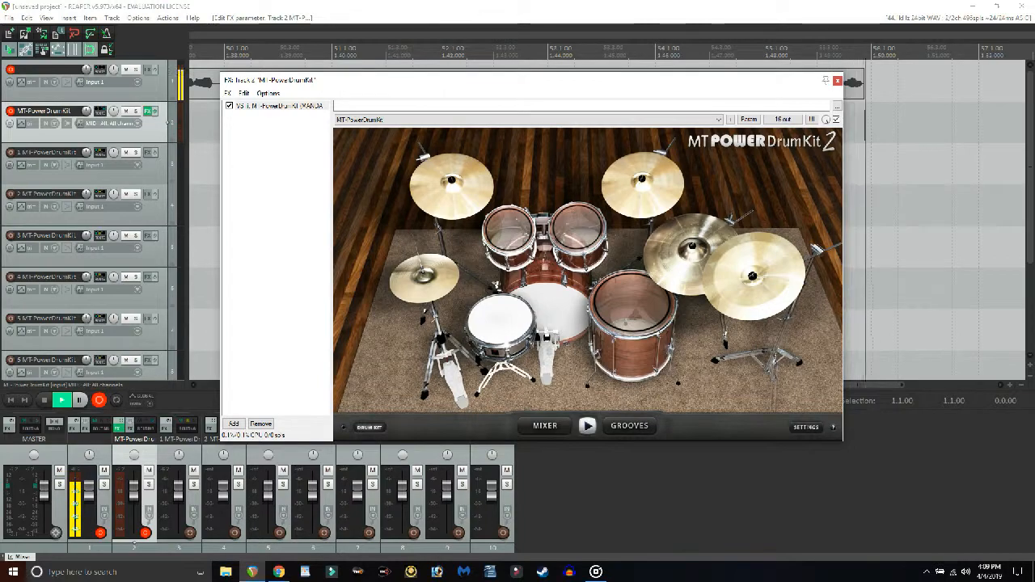
left_click(545, 426)
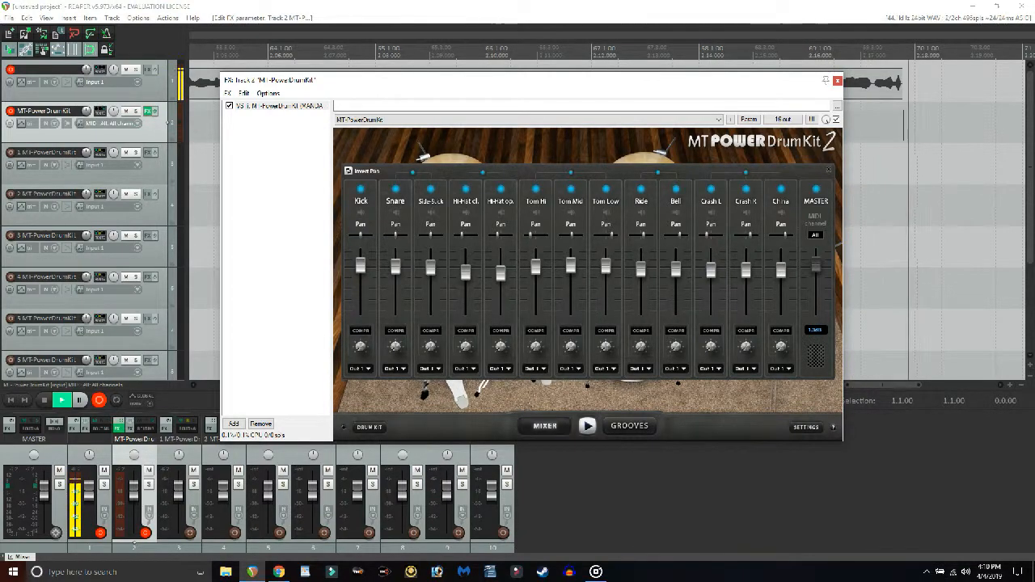
Route the Snare and Side Stick channels to Out 2 and both hi-hat channels to Out 3.
left_click(395, 369)
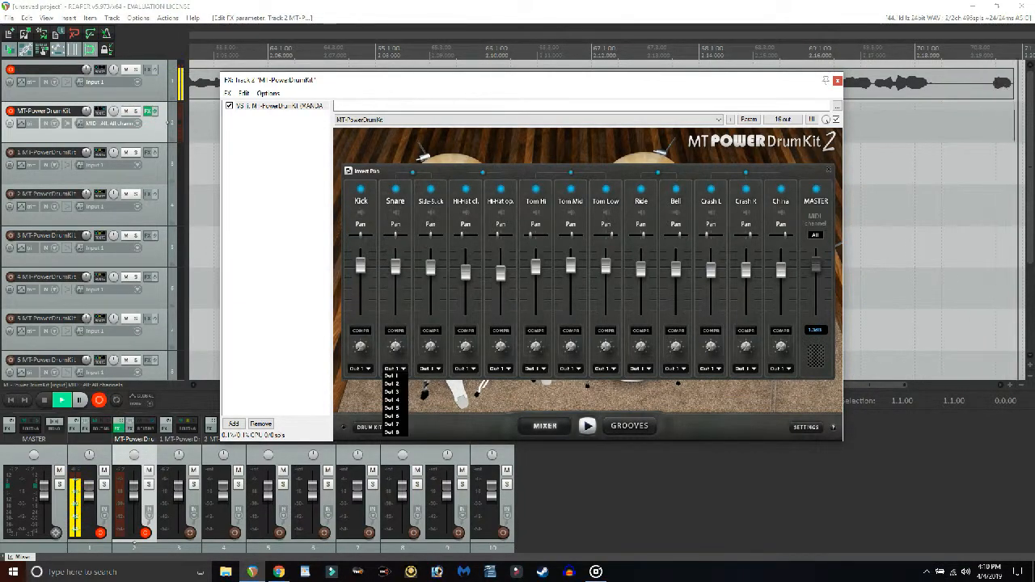
left_click(391, 384)
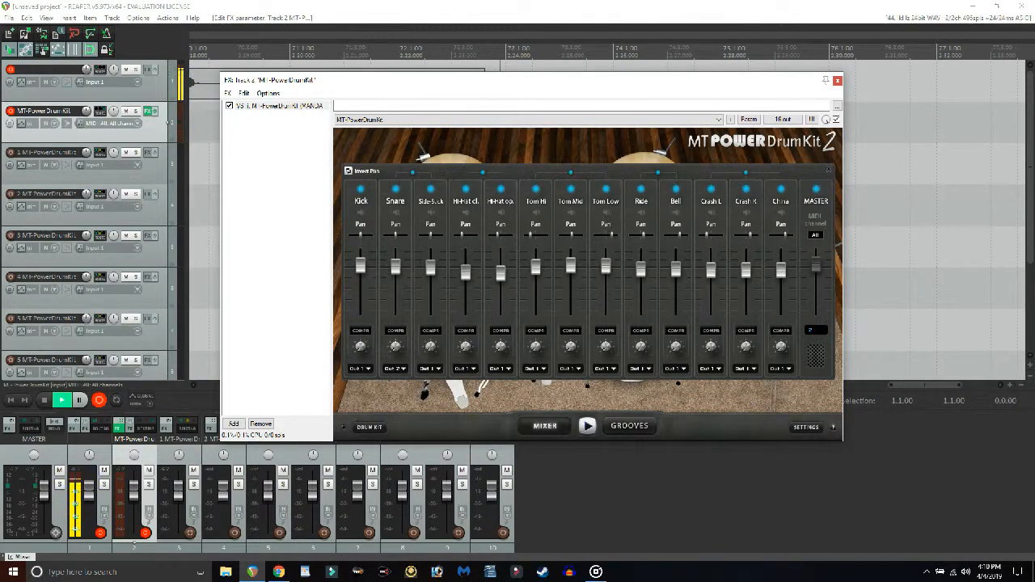
left_click(430, 369)
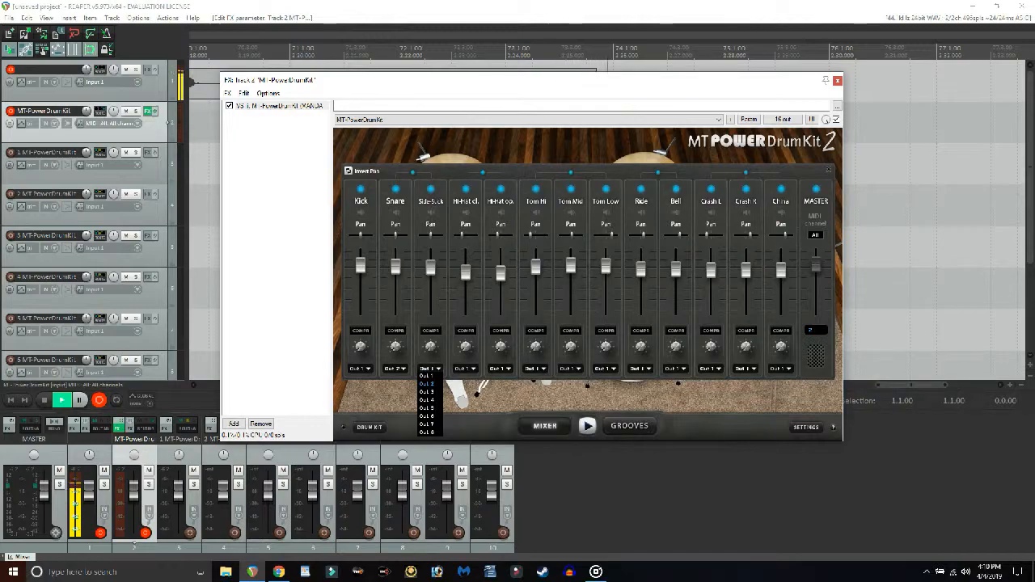
left_click(426, 384)
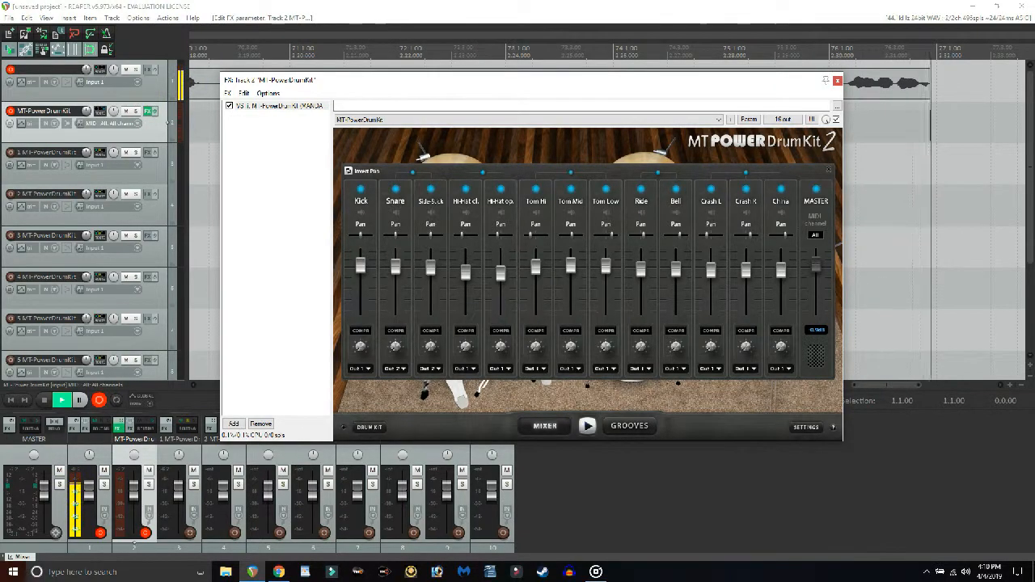
left_click(465, 369)
left_click(462, 392)
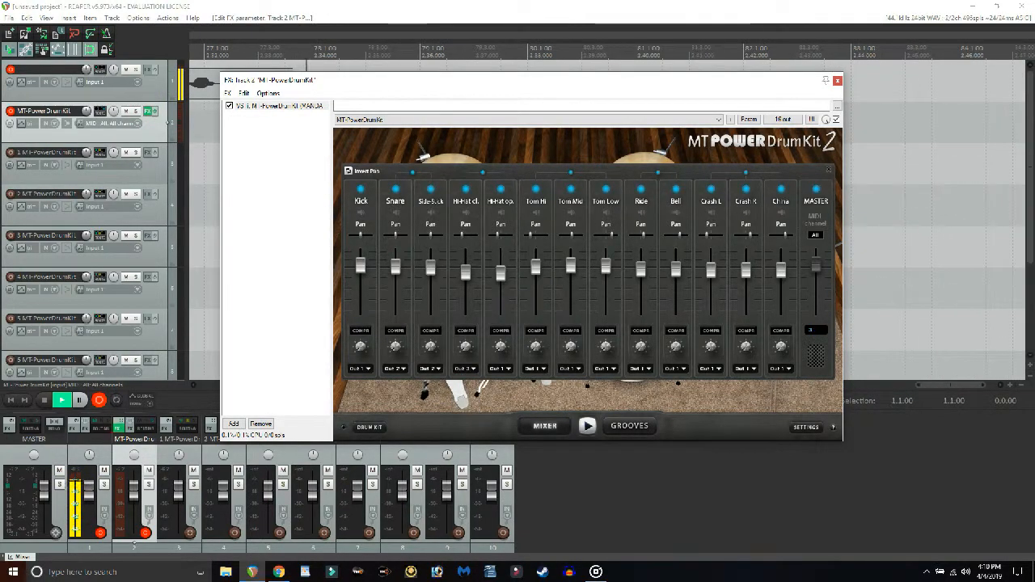
left_click(500, 369)
left_click(496, 392)
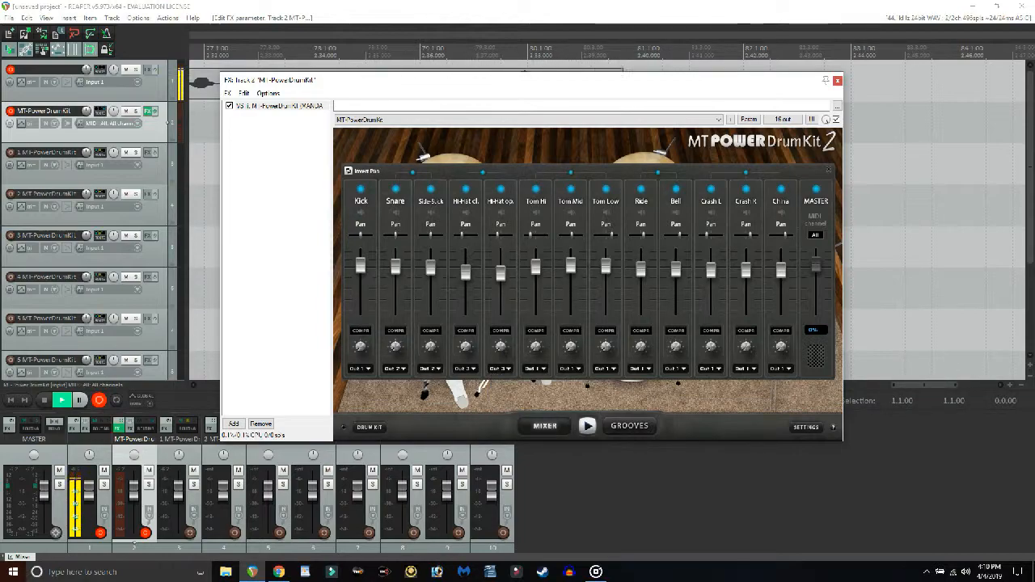
Route the Tom Hi, Tom Mid and Tom Low channels to Out 4.
left_click(535, 368)
left_click(532, 400)
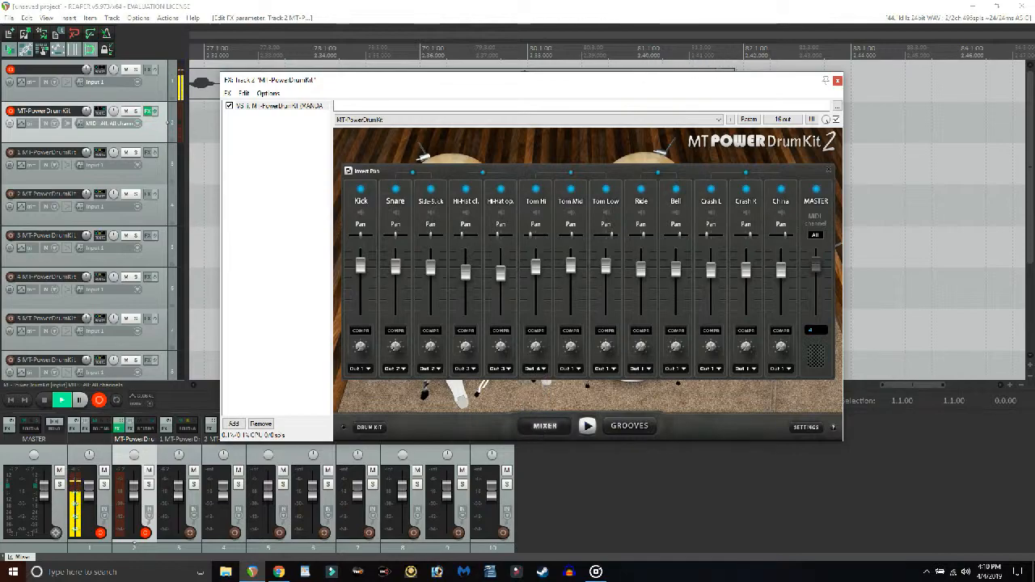
left_click(571, 369)
left_click(566, 399)
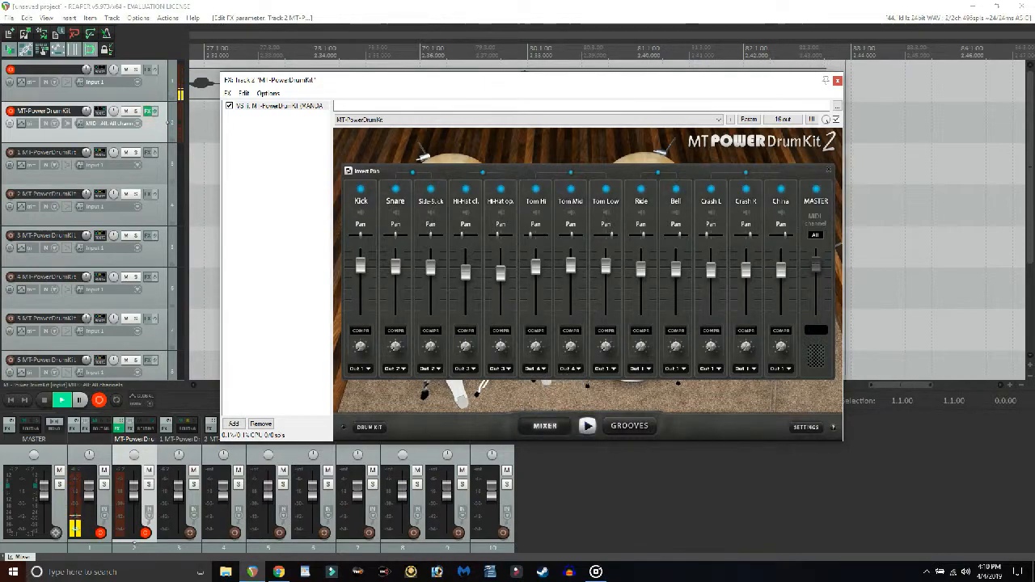
left_click(606, 369)
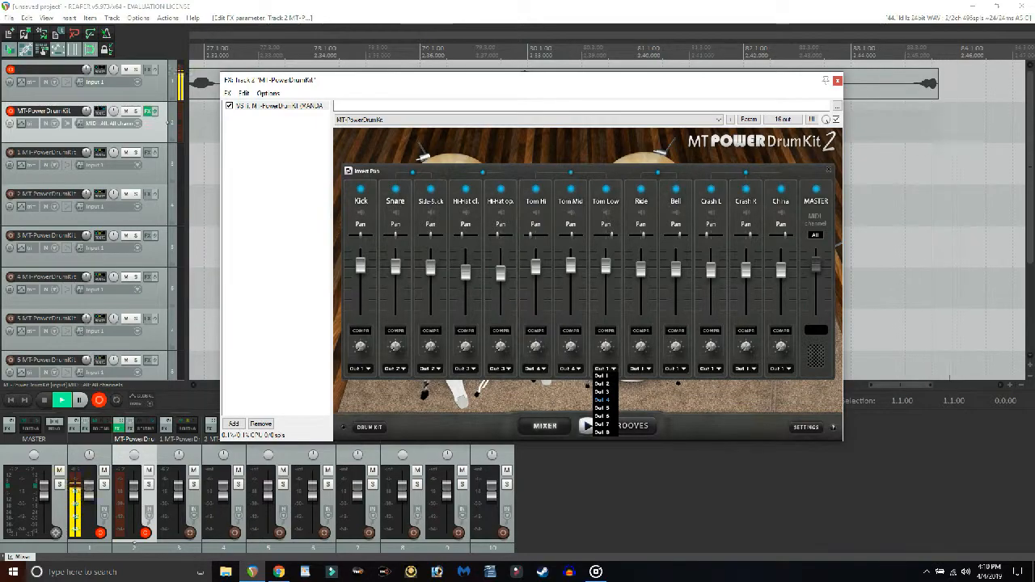
left_click(602, 399)
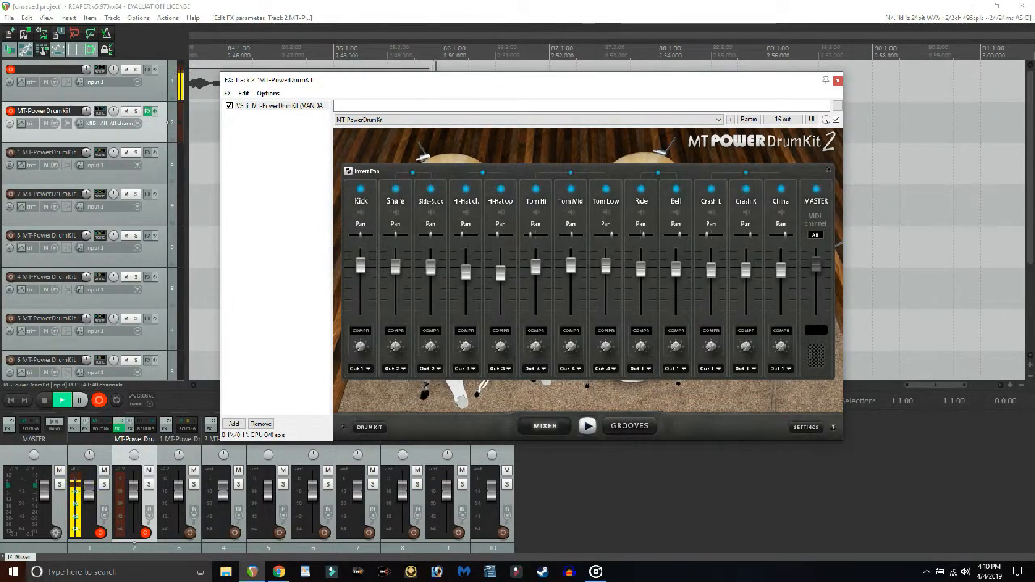
Route Ride and Bell to Out 5, and Crash L, Crash R and China to Out 6.
left_click(641, 369)
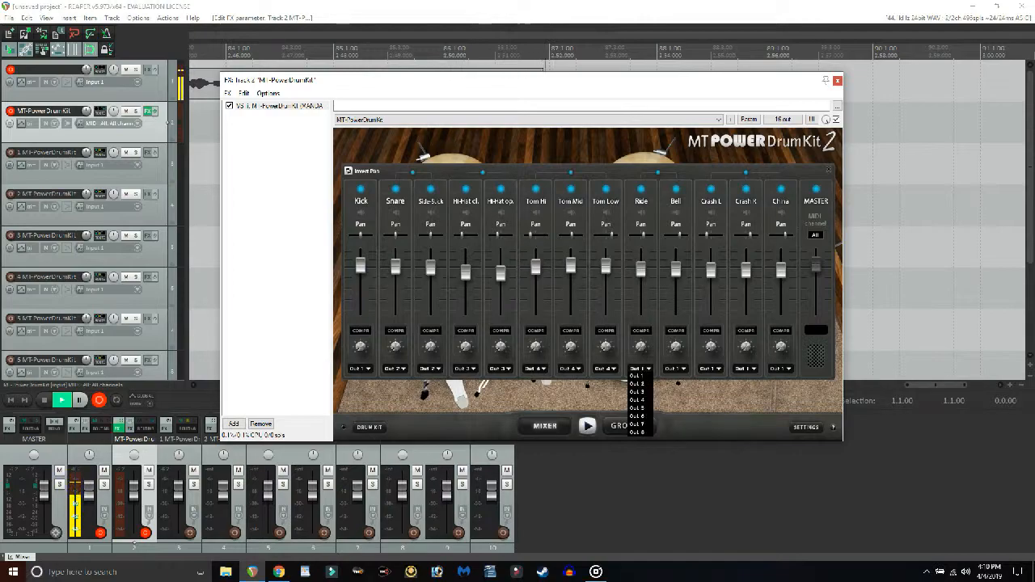
left_click(637, 407)
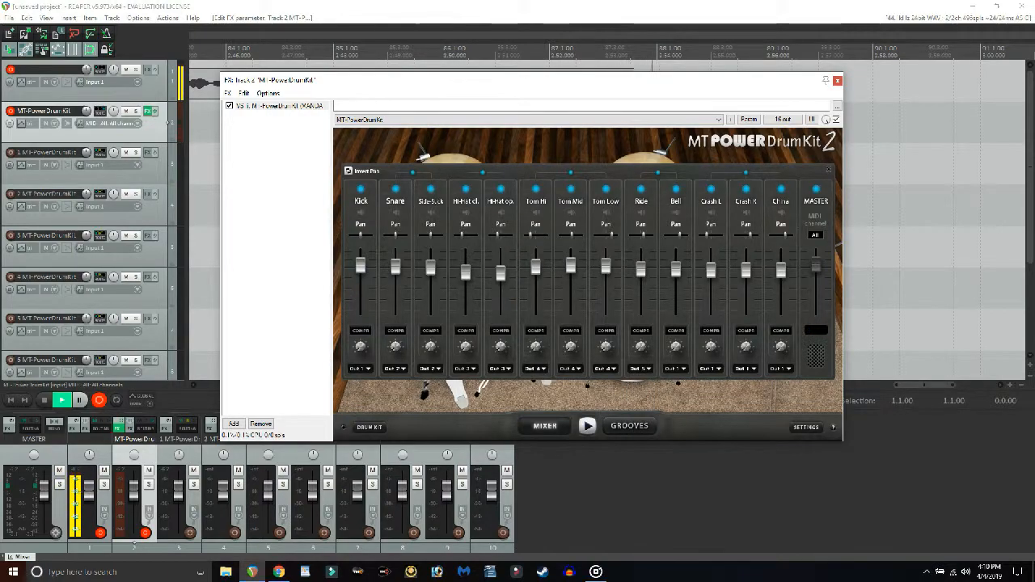
left_click(675, 369)
left_click(671, 408)
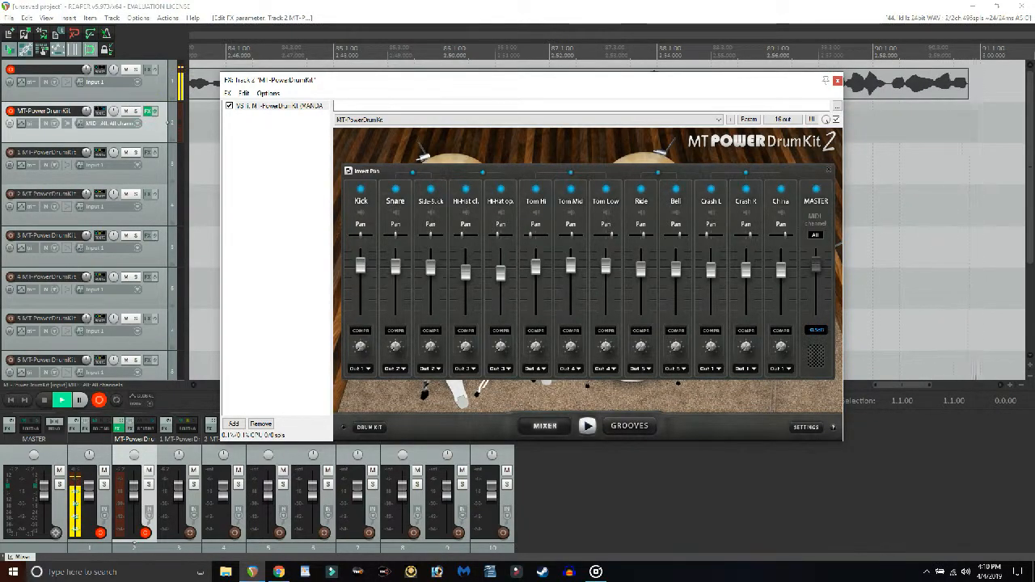
left_click(711, 369)
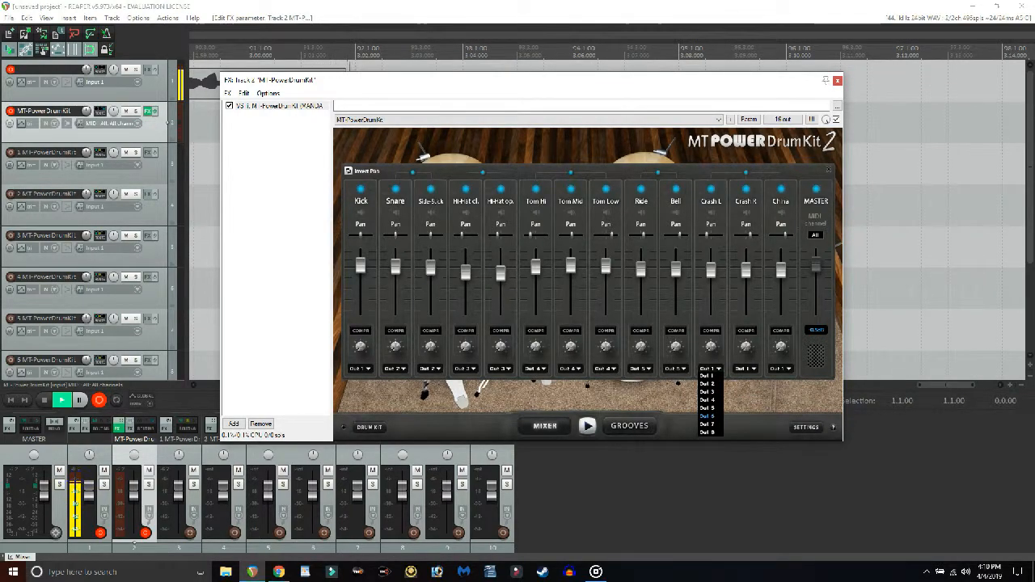
left_click(707, 416)
left_click(745, 369)
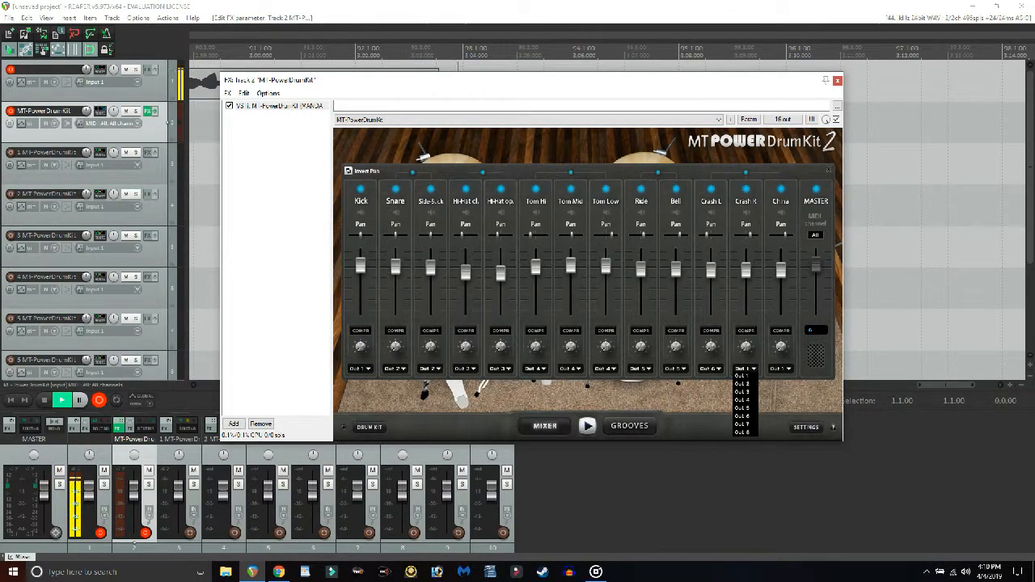
left_click(742, 408)
left_click(780, 369)
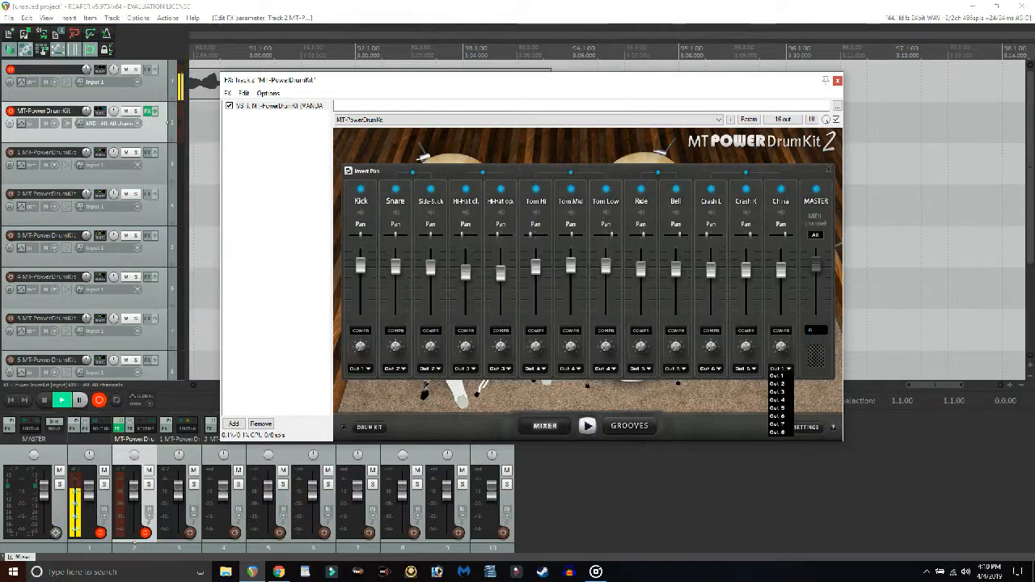
left_click(778, 416)
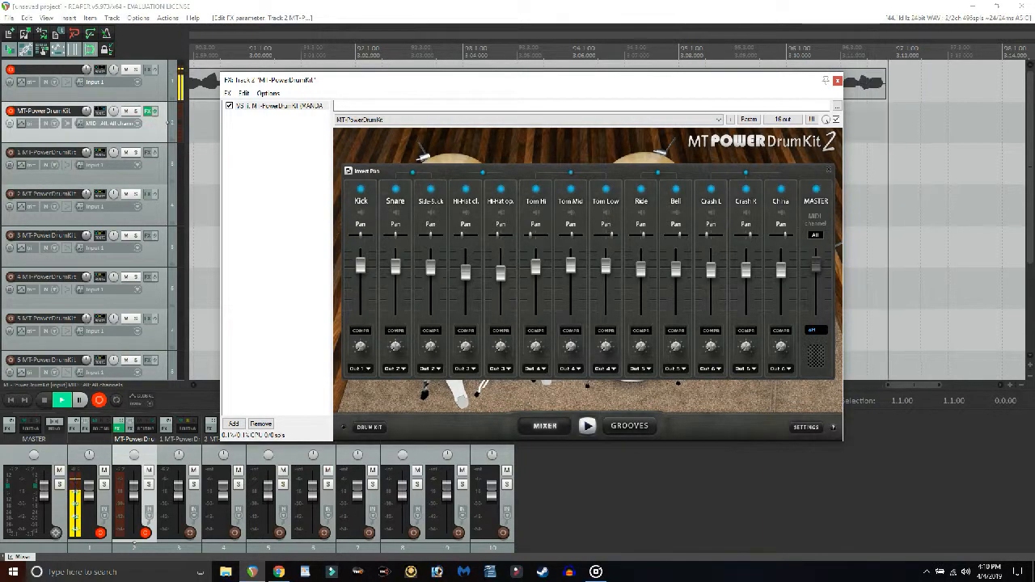
Close the drum kit's FX window.
left_click_drag(587, 91, 684, 98)
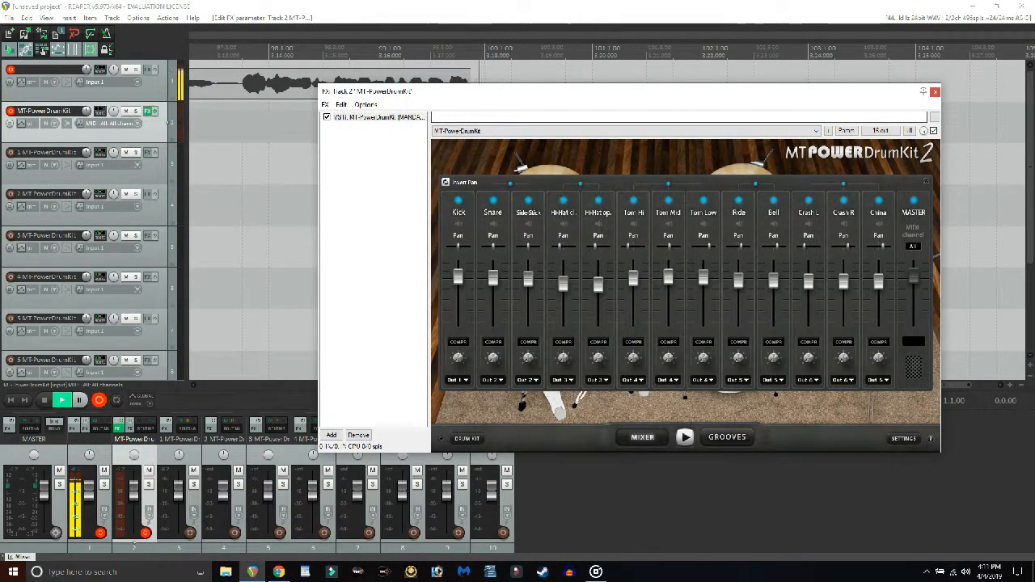
mouse_move(532, 107)
left_mouse_down()
mouse_move(538, 115)
mouse_move(550, 102)
left_mouse_up()
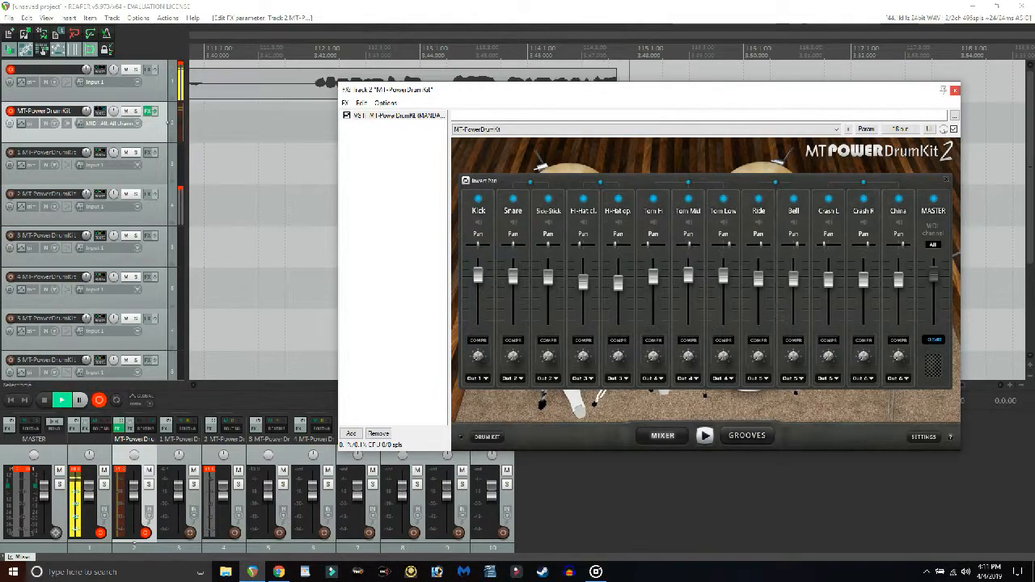
left_click(955, 89)
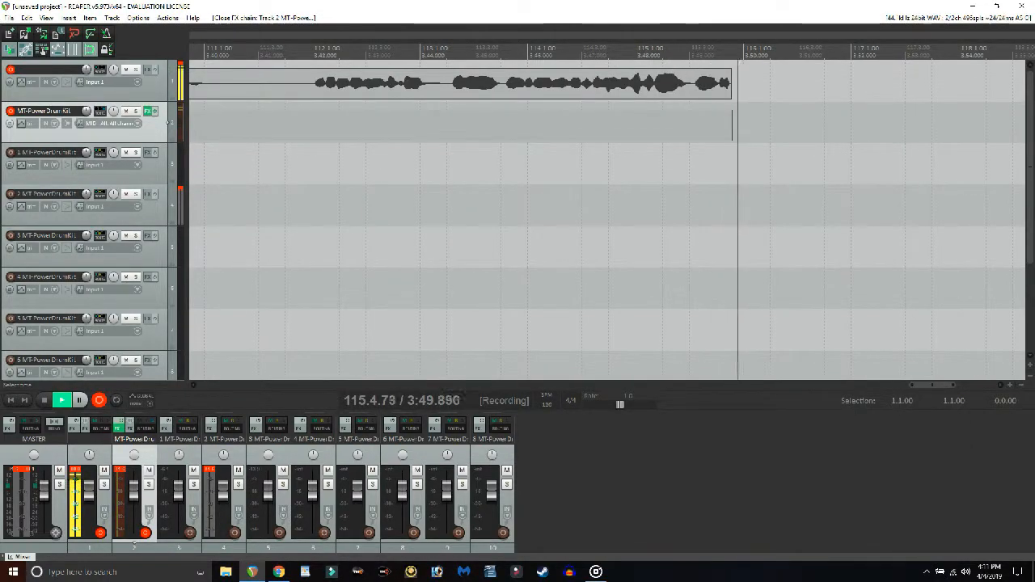
Rename the first two drum output tracks as Kick and snare.
left_click(52, 154)
double_click(52, 154)
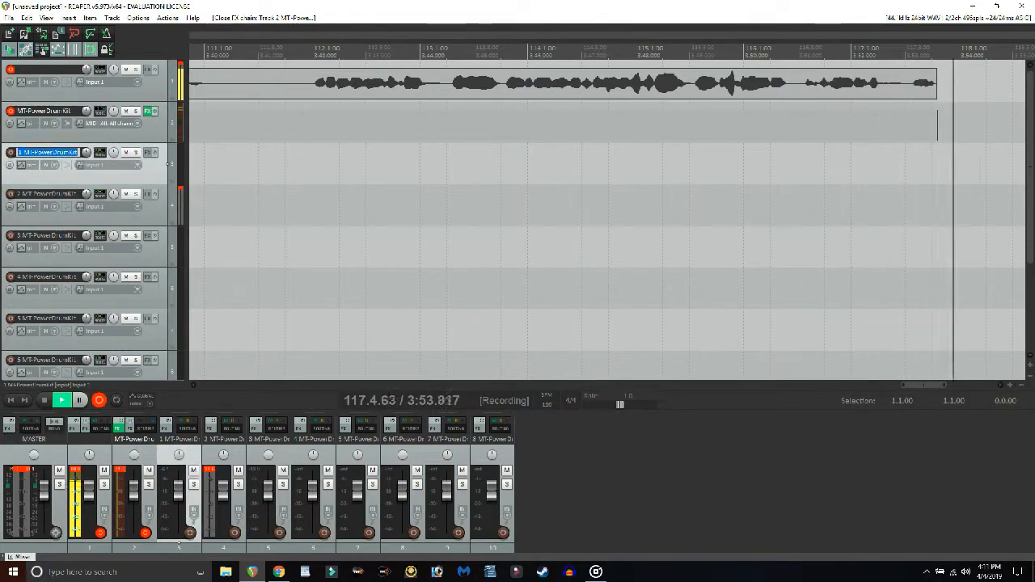
type("Kick")
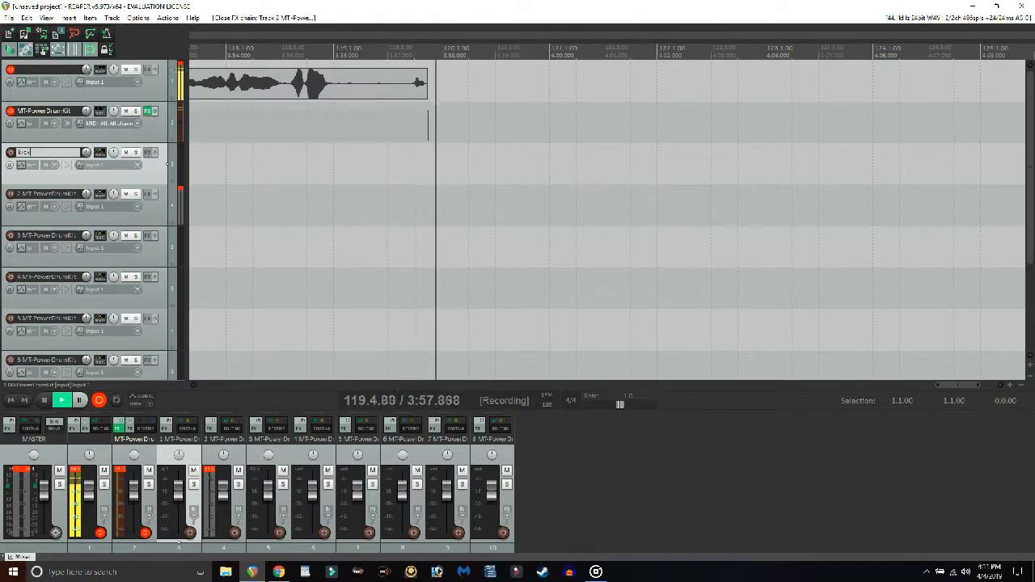
key("Tab")
type("sn")
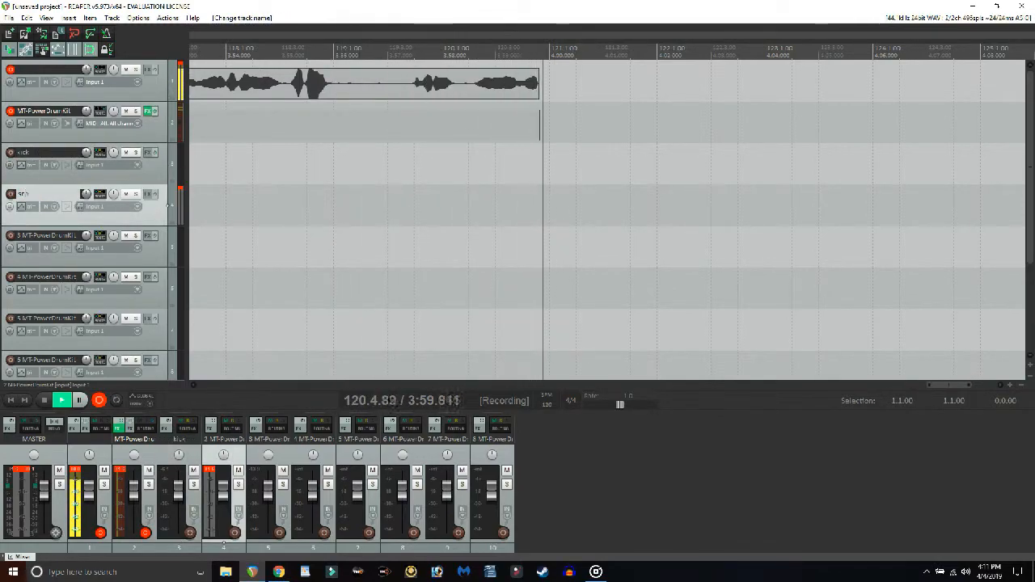
type("are")
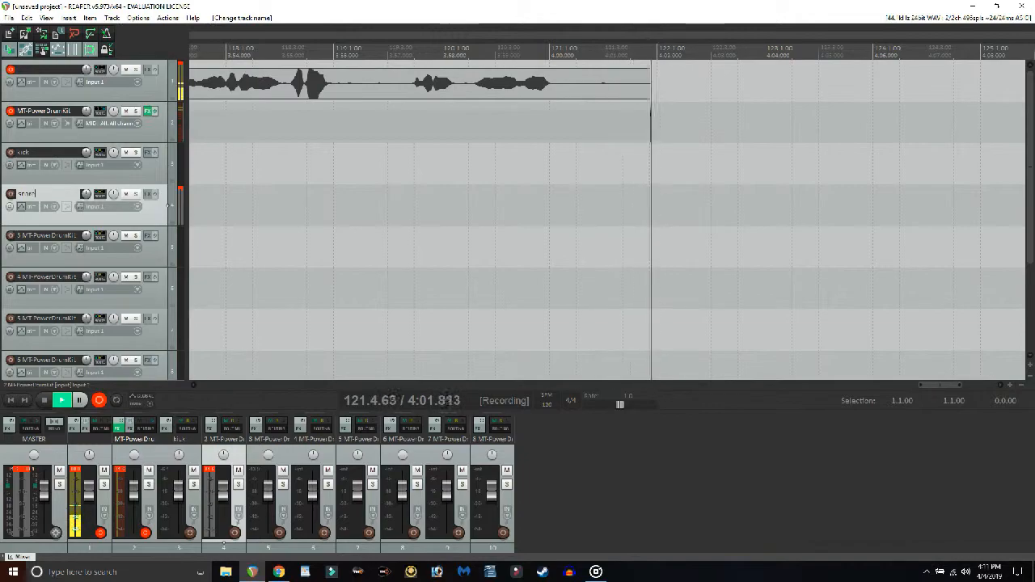
Rename the third and fourth drum output tracks as high Hats and toms.
key("Tab")
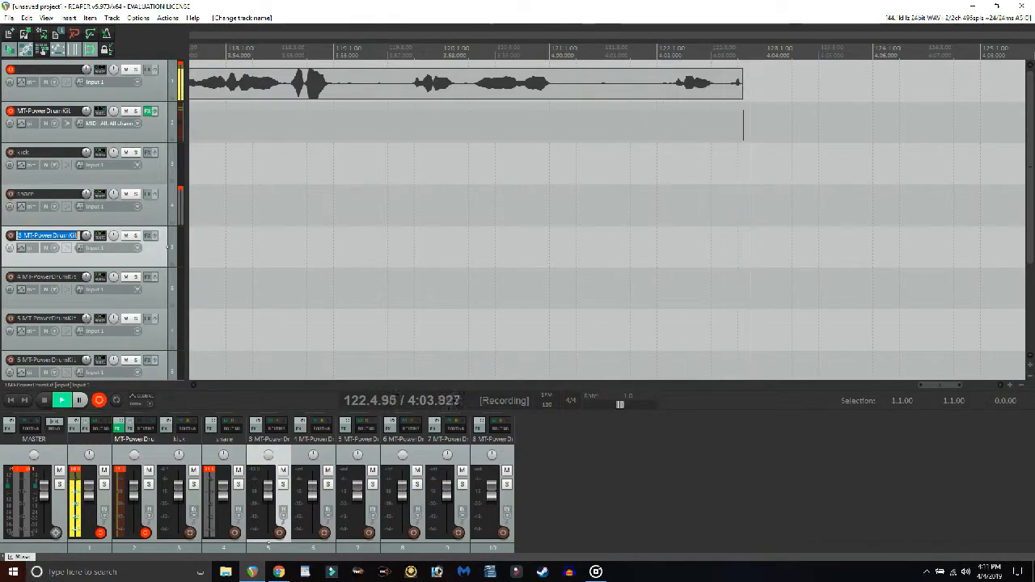
type("high Hats")
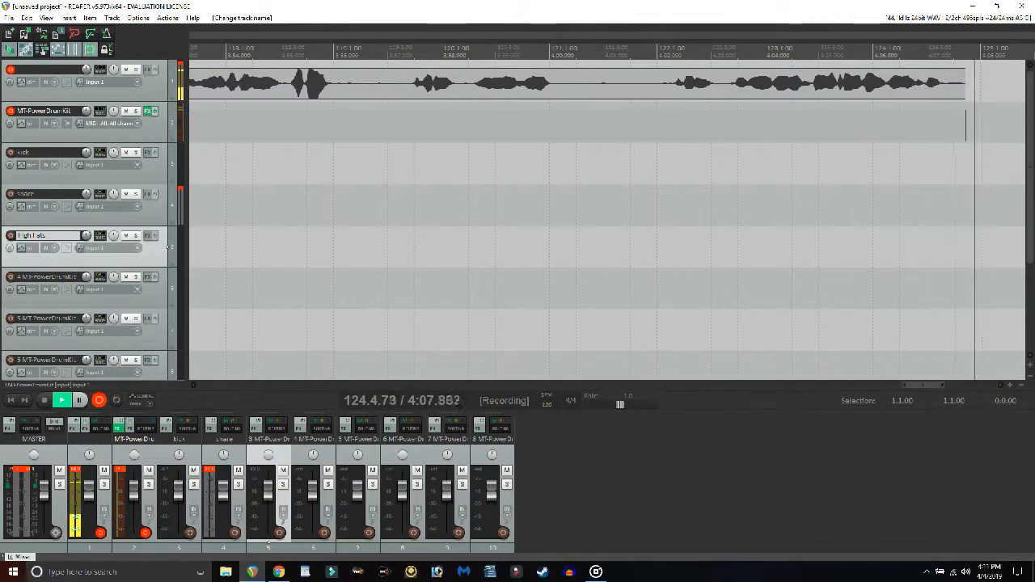
key("Tab")
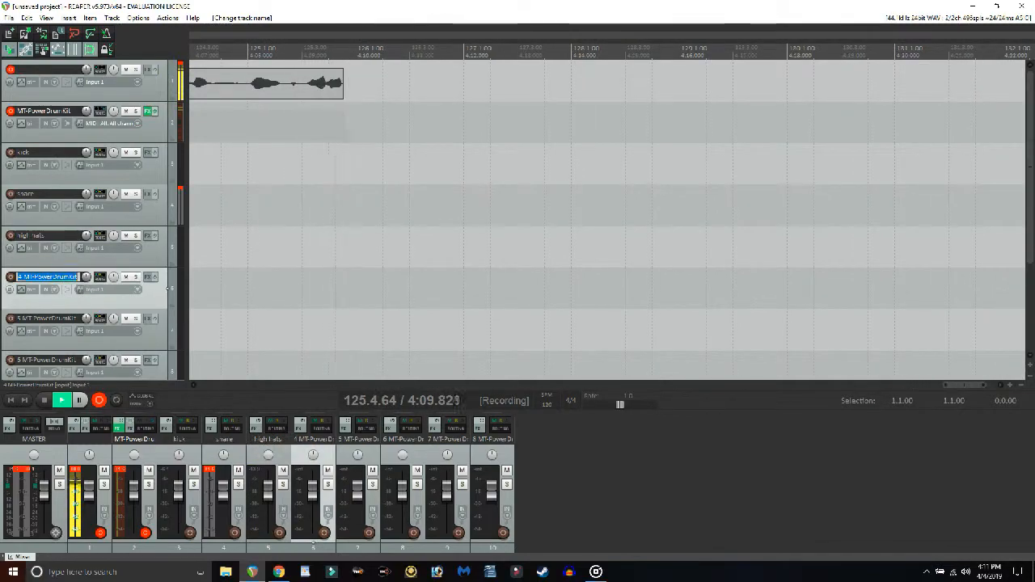
type("toms")
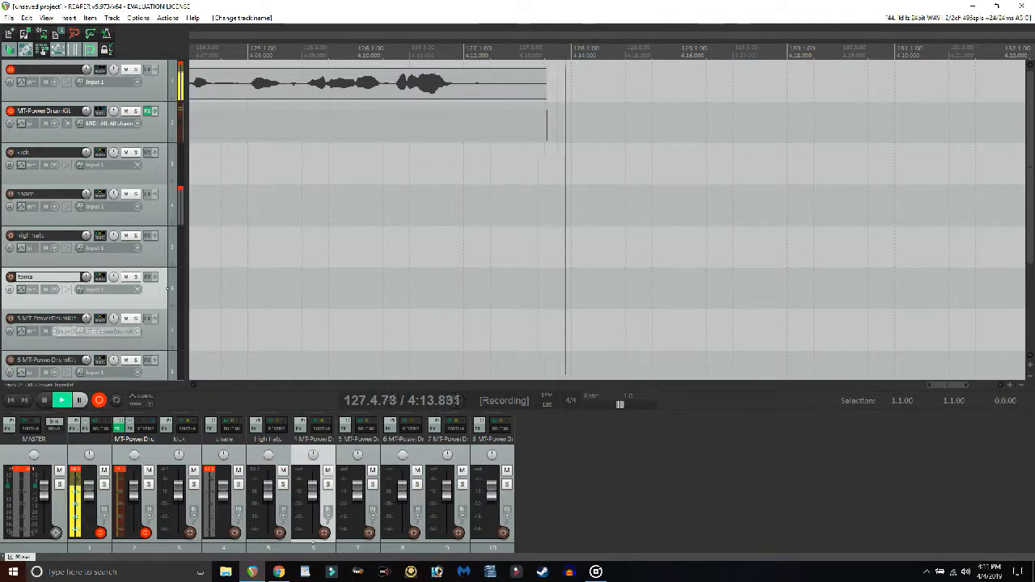
Rename the fifth and sixth drum output tracks as ride cymbal and crashes.
key("Tab")
type("r")
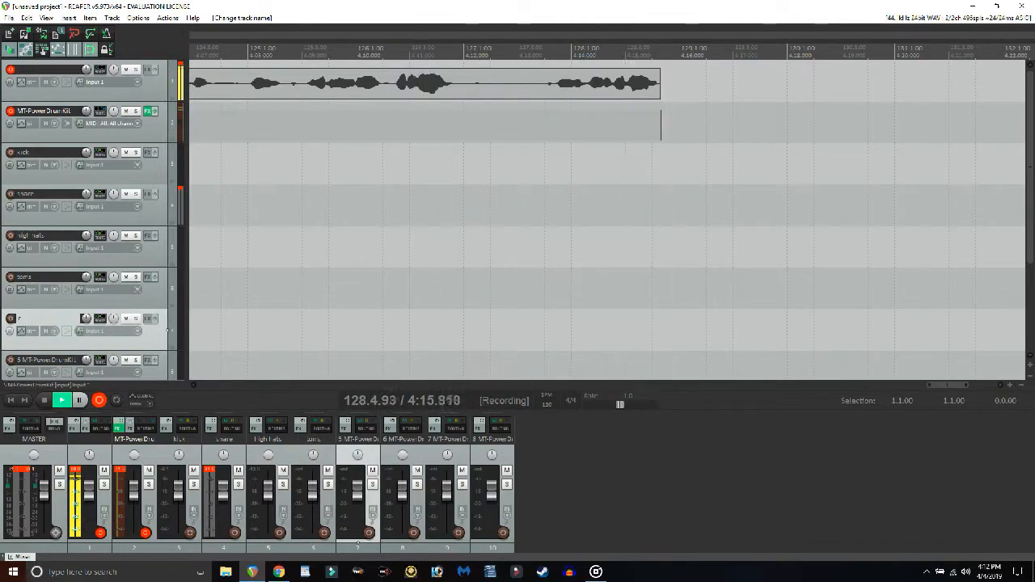
type("ide cym")
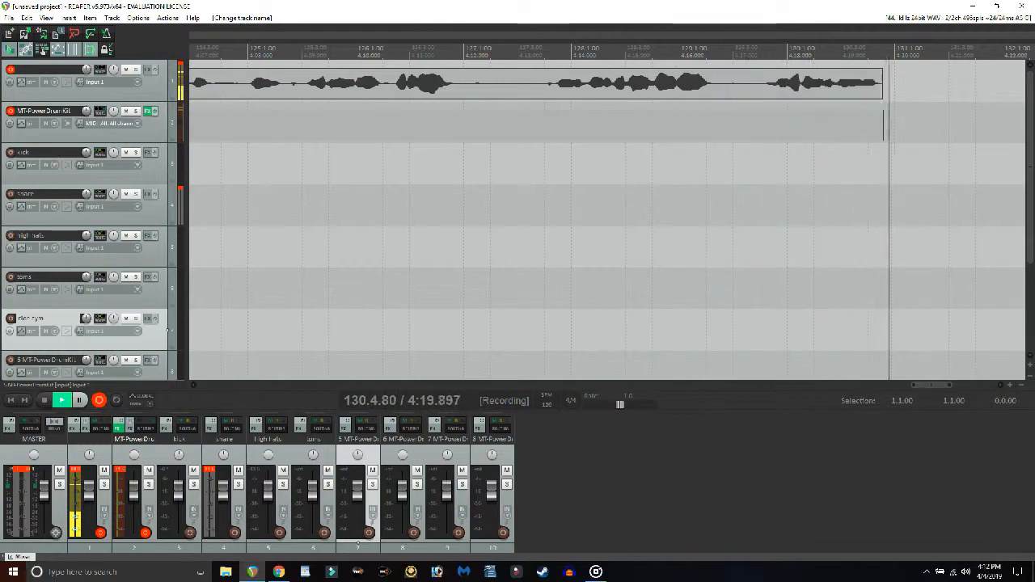
type("bal")
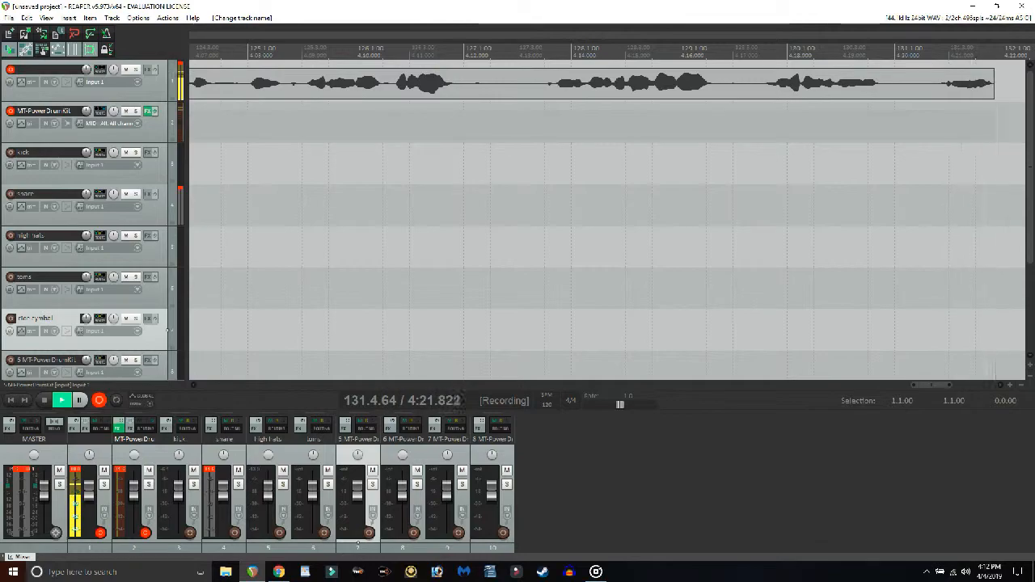
scroll(55, 319, "down", 2)
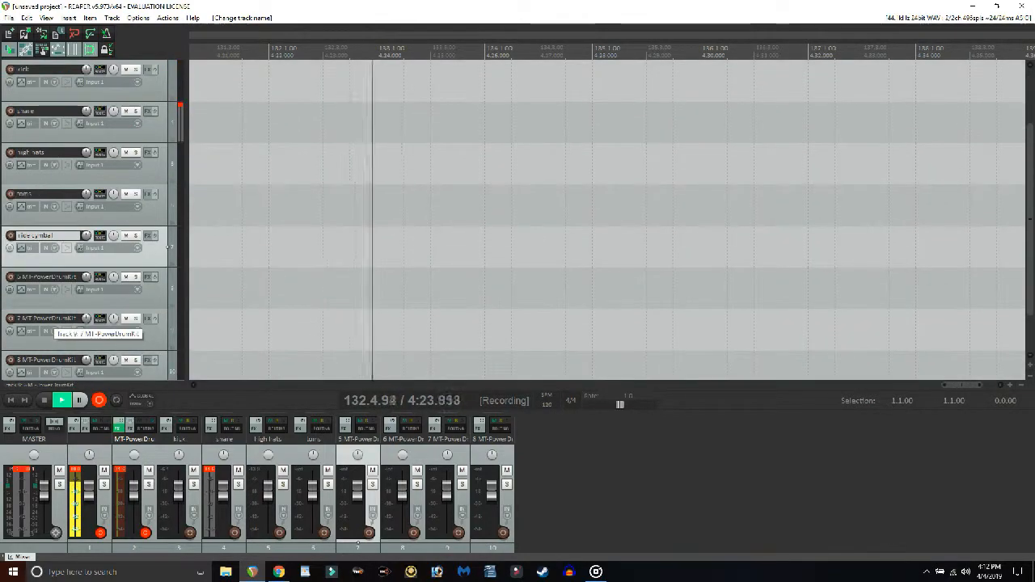
key("Tab")
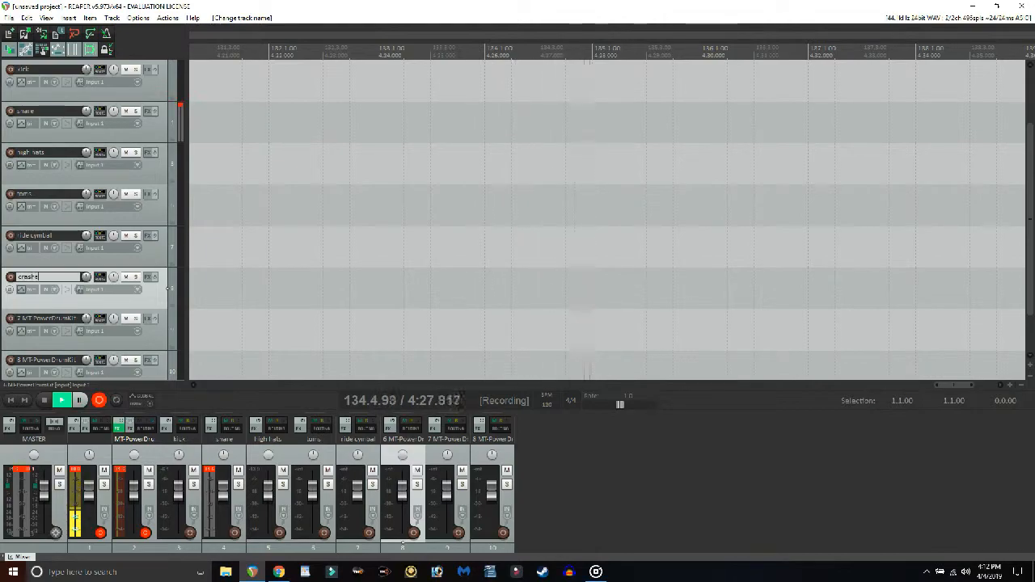
key("Return")
Set the kick track to record output (multichannel, latency compensated).
scroll(168, 288, "up", 2)
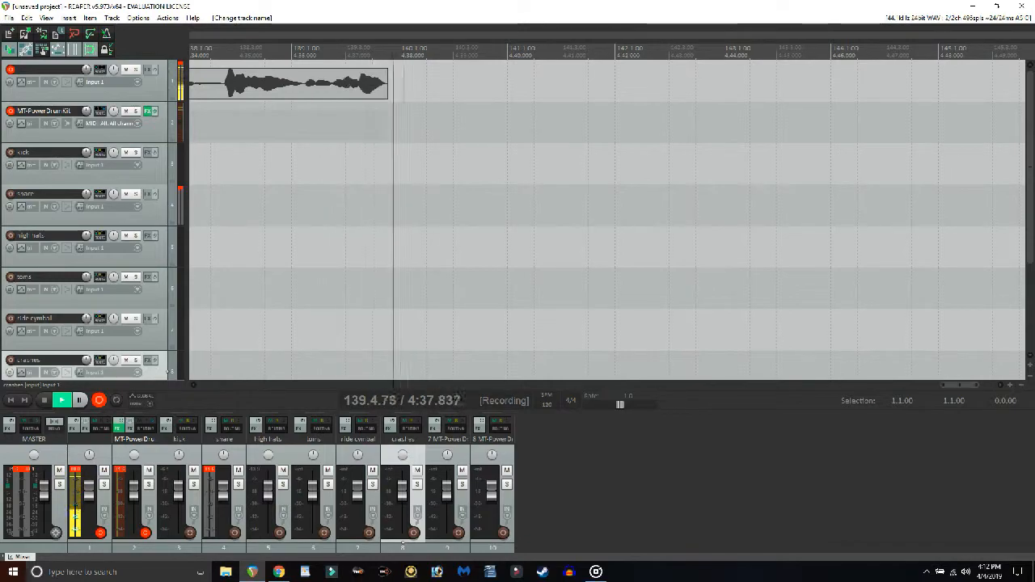
right_click(180, 180)
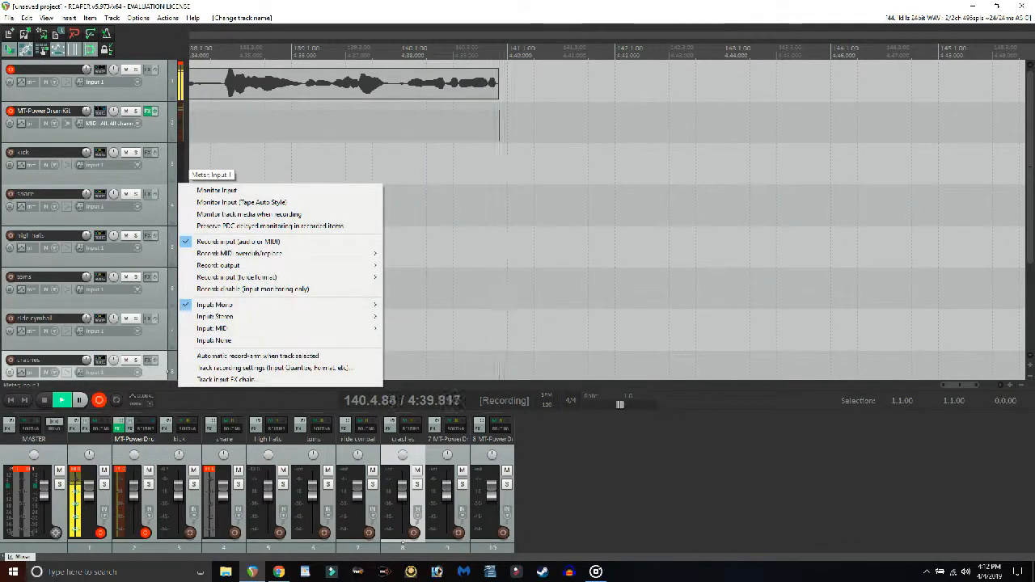
mouse_move(226, 265)
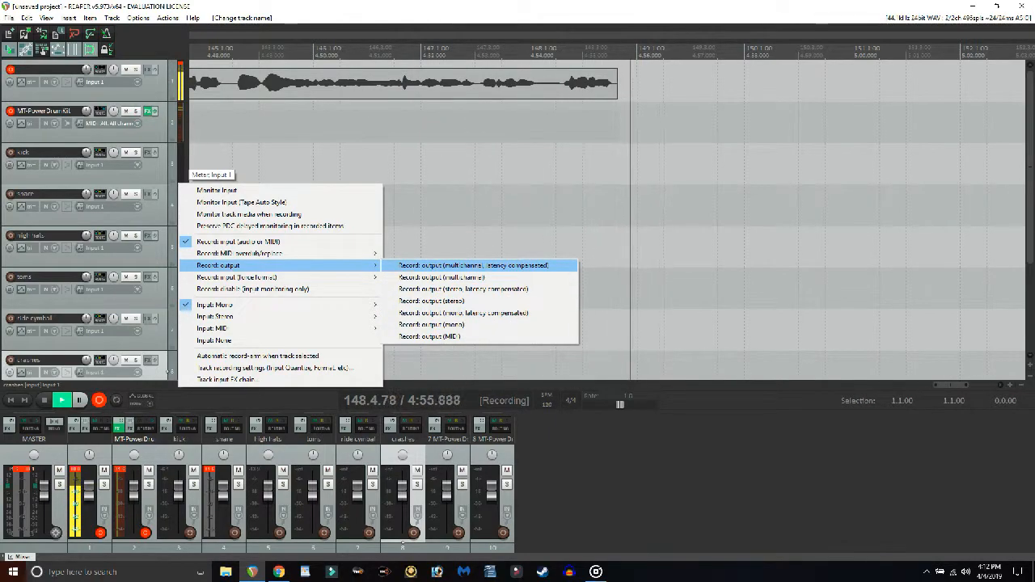
left_click(474, 266)
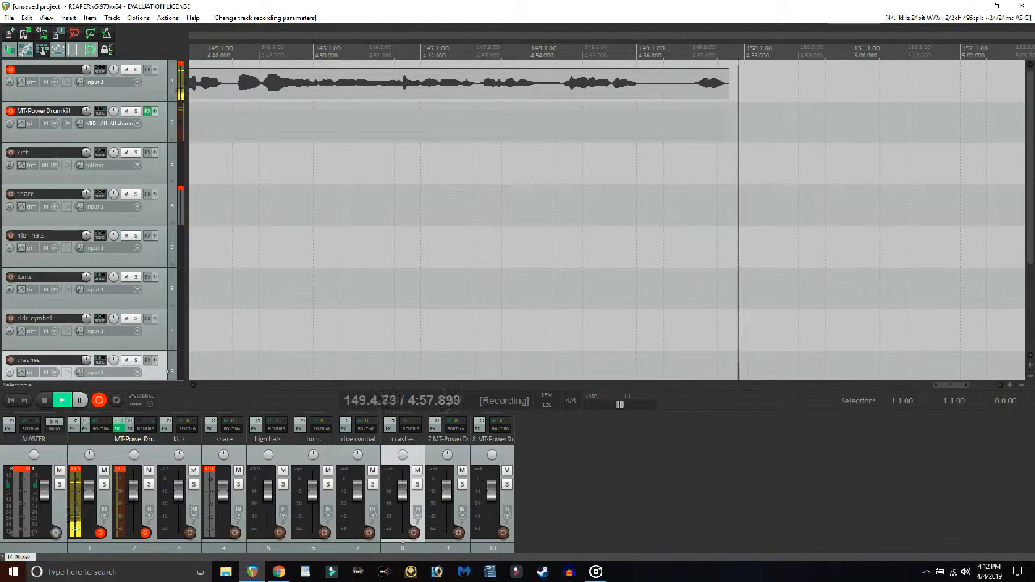
Set the snare and high hats tracks to record output (multichannel, latency compensated).
right_click(180, 225)
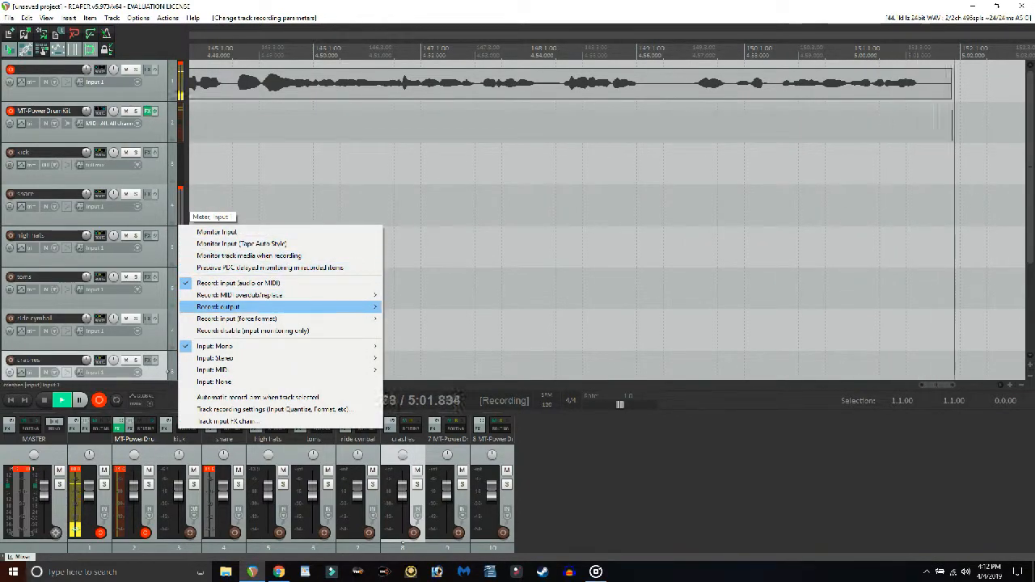
mouse_move(243, 307)
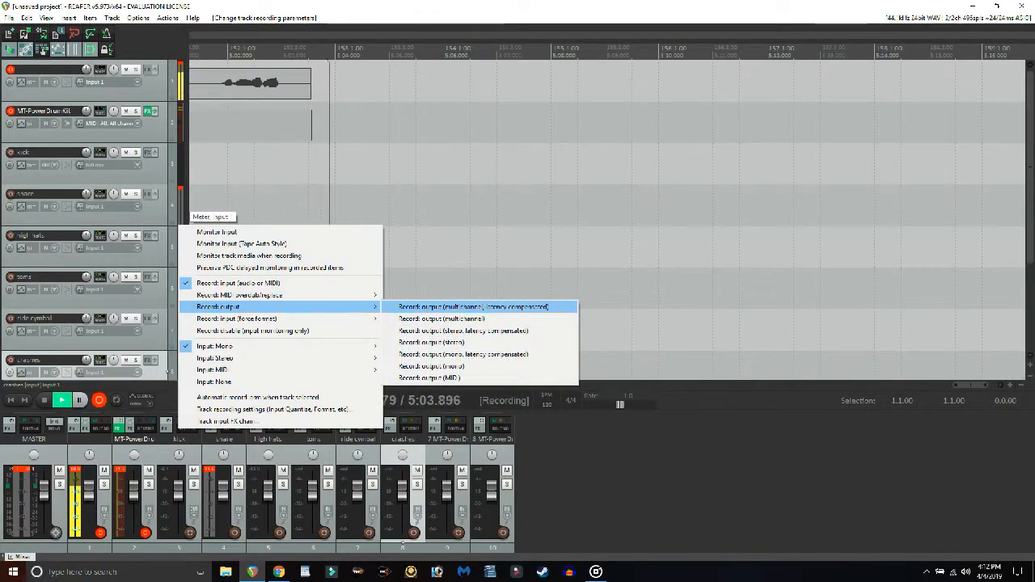
left_click(473, 306)
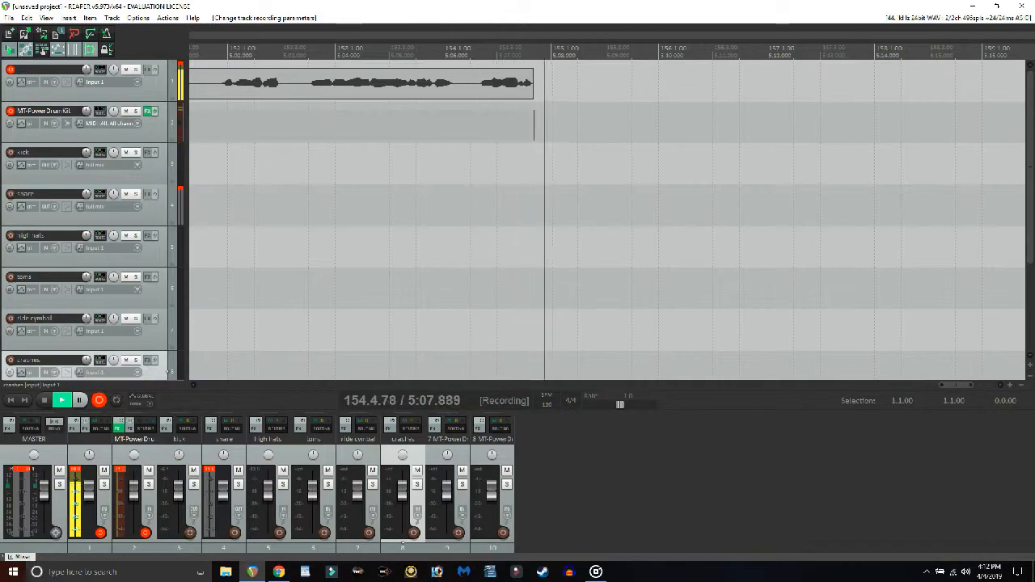
right_click(180, 246)
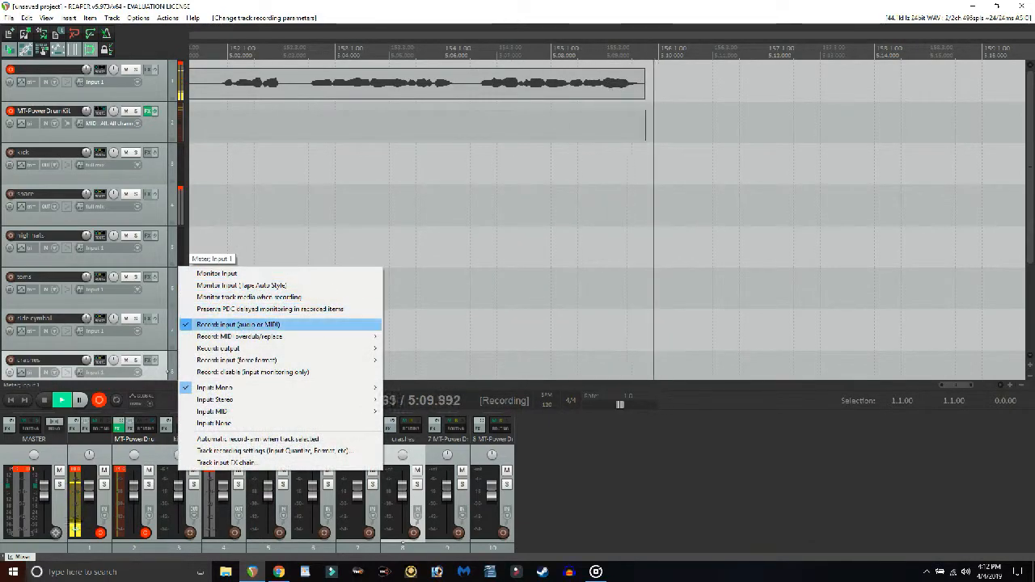
mouse_move(243, 348)
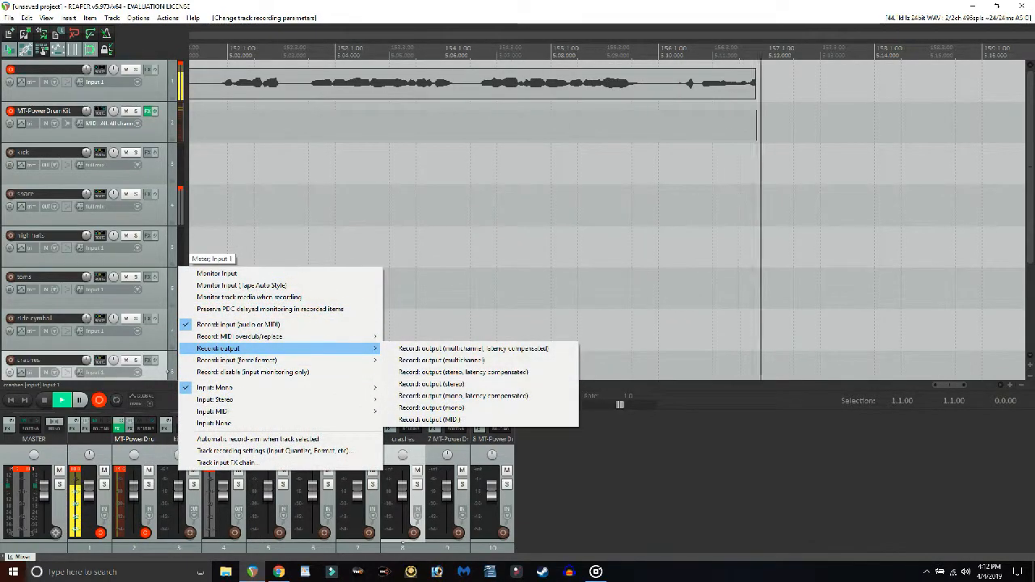
left_click(474, 349)
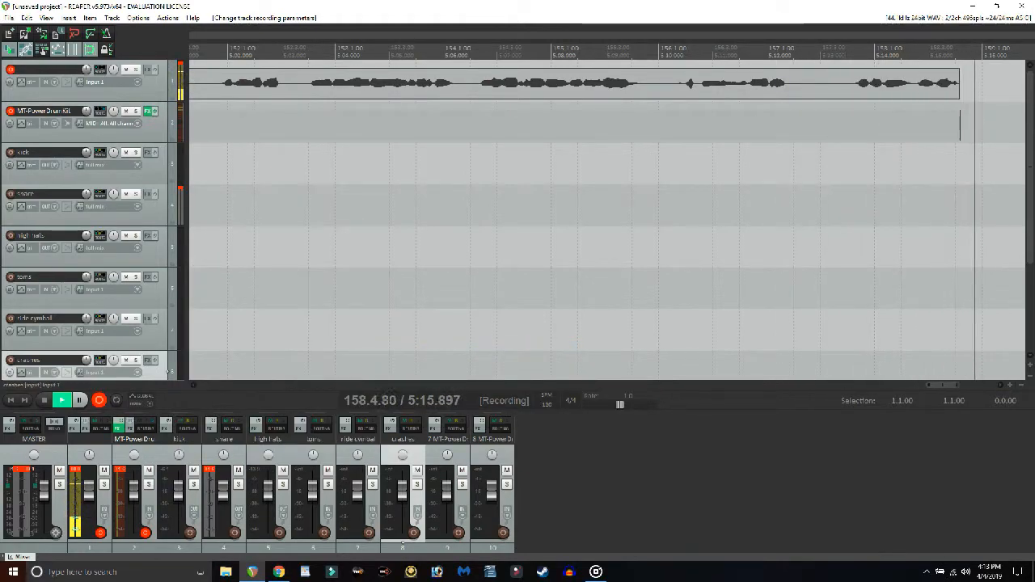
Set the toms track to record output (multichannel, latency compensated).
right_click(180, 263)
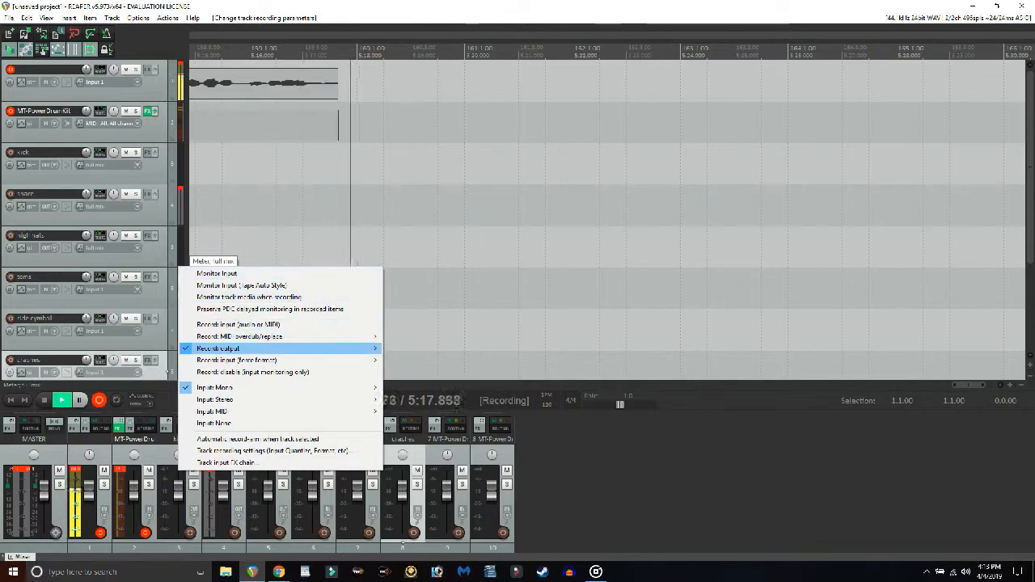
mouse_move(242, 348)
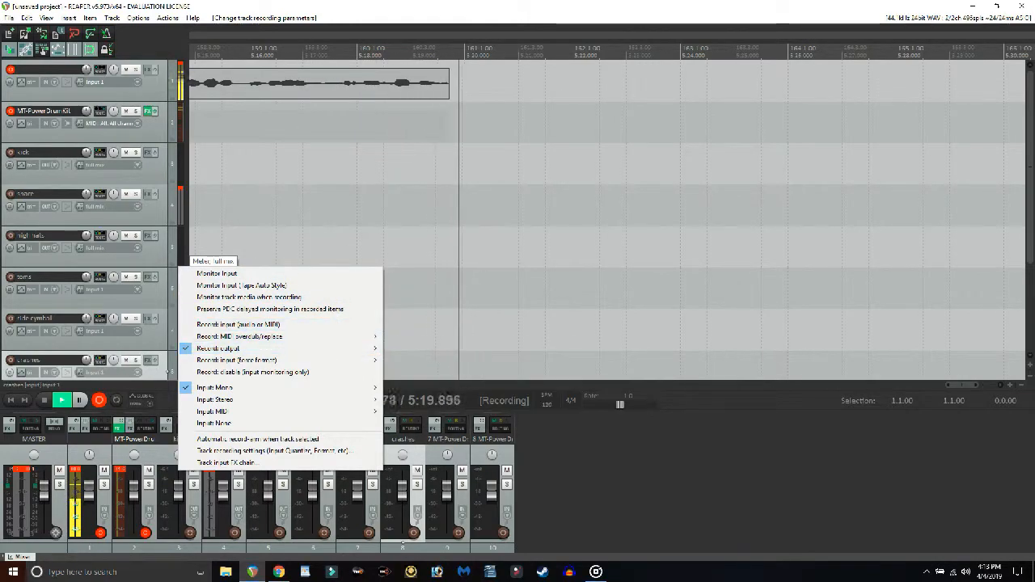
left_click(175, 302)
right_click(178, 306)
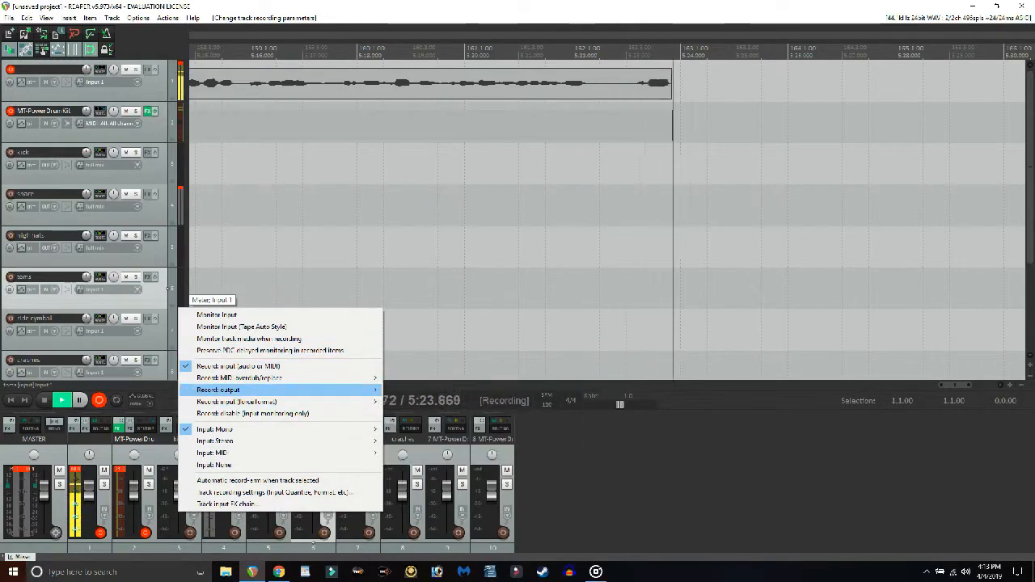
mouse_move(242, 390)
left_click(473, 390)
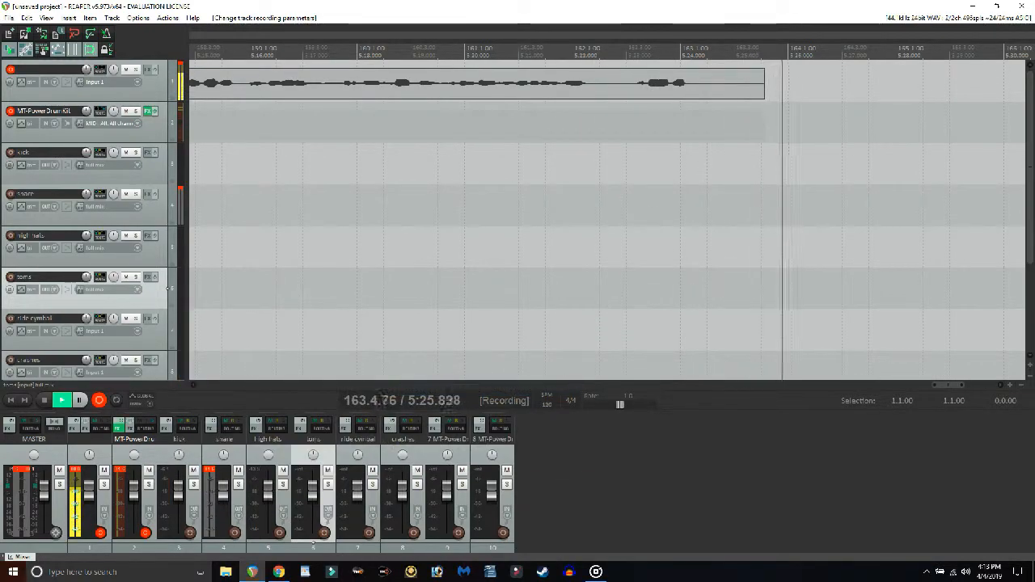
Set the ride cymbal and crashes tracks to record output (multichannel, latency compensated).
scroll(154, 291, "down", 1)
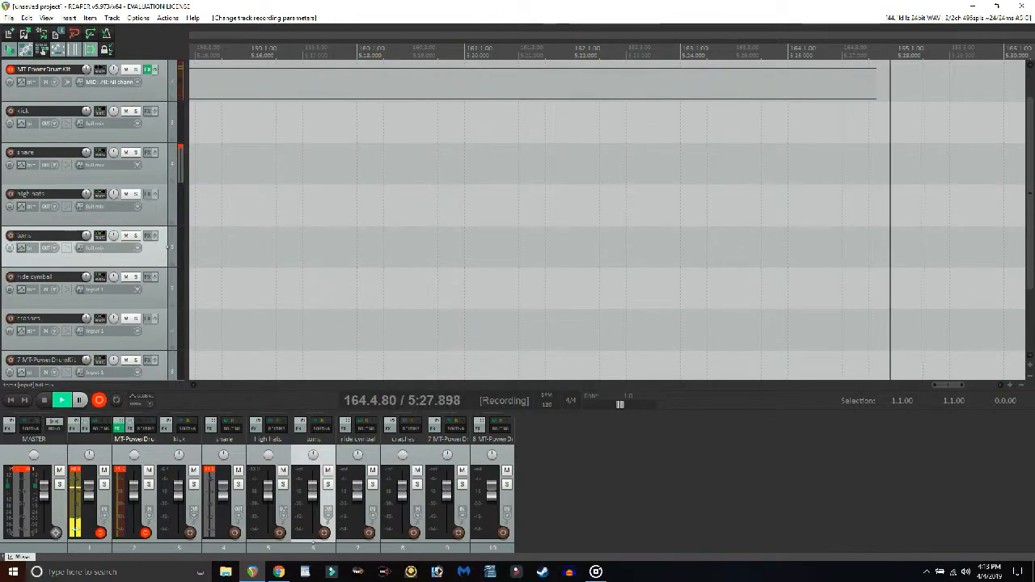
left_click(177, 306)
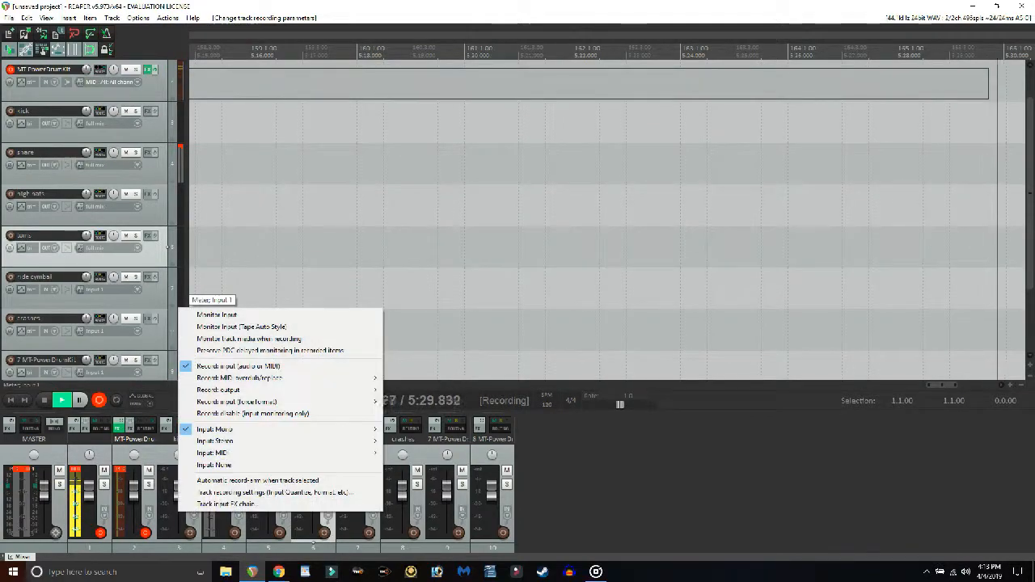
mouse_move(283, 390)
left_click(453, 391)
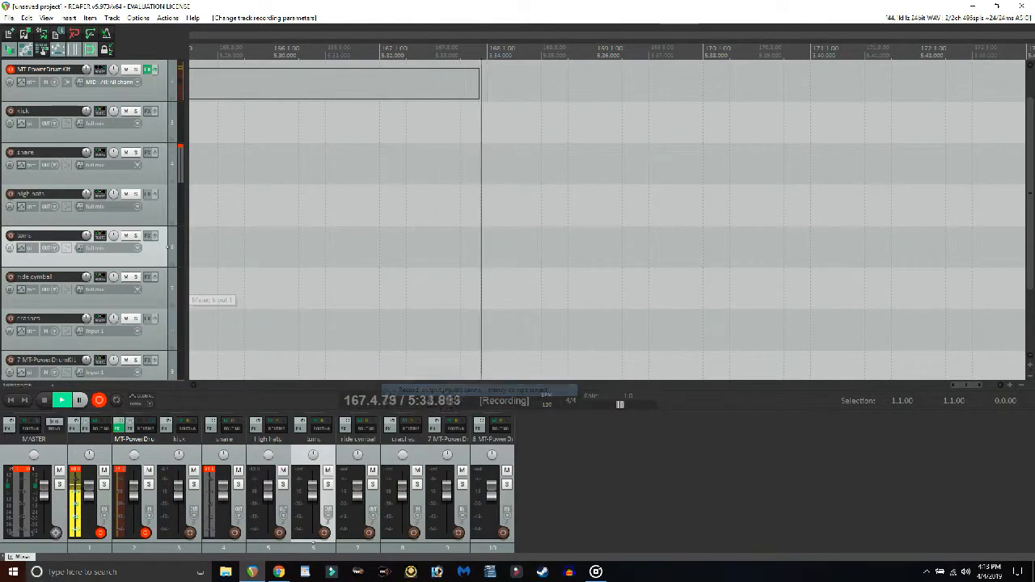
scroll(171, 300, "down", 1)
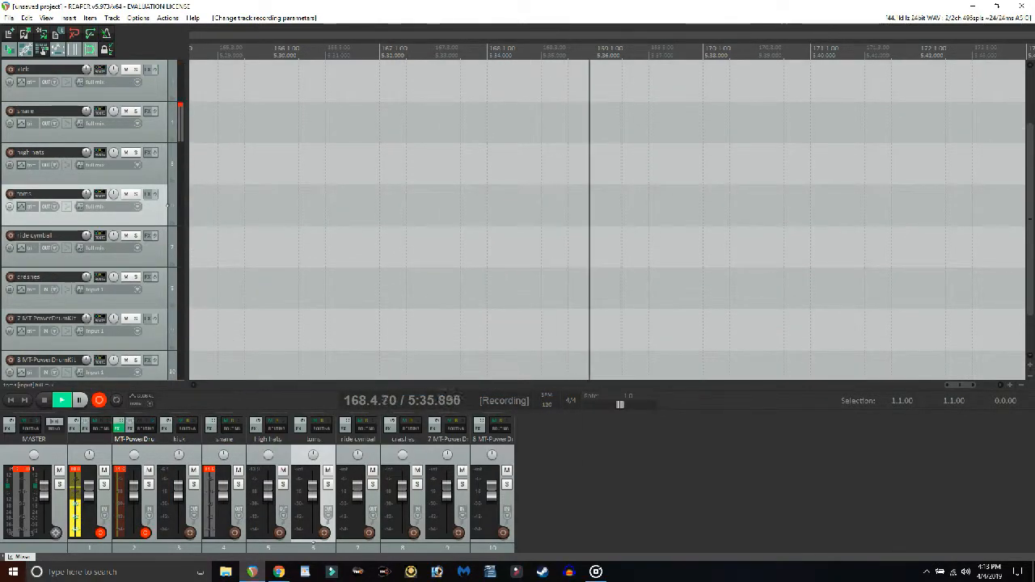
left_click(175, 306)
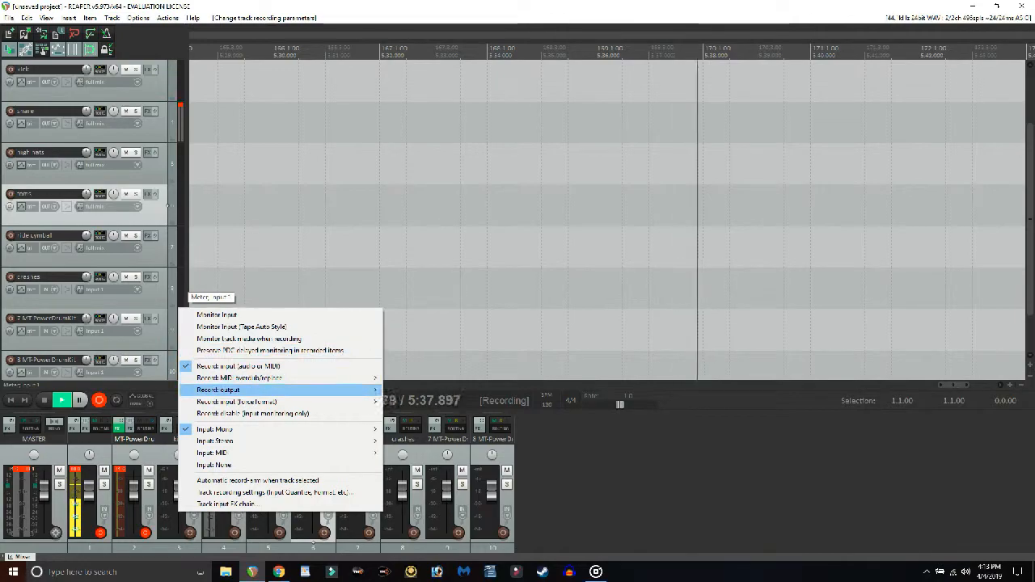
mouse_move(283, 390)
left_click(474, 390)
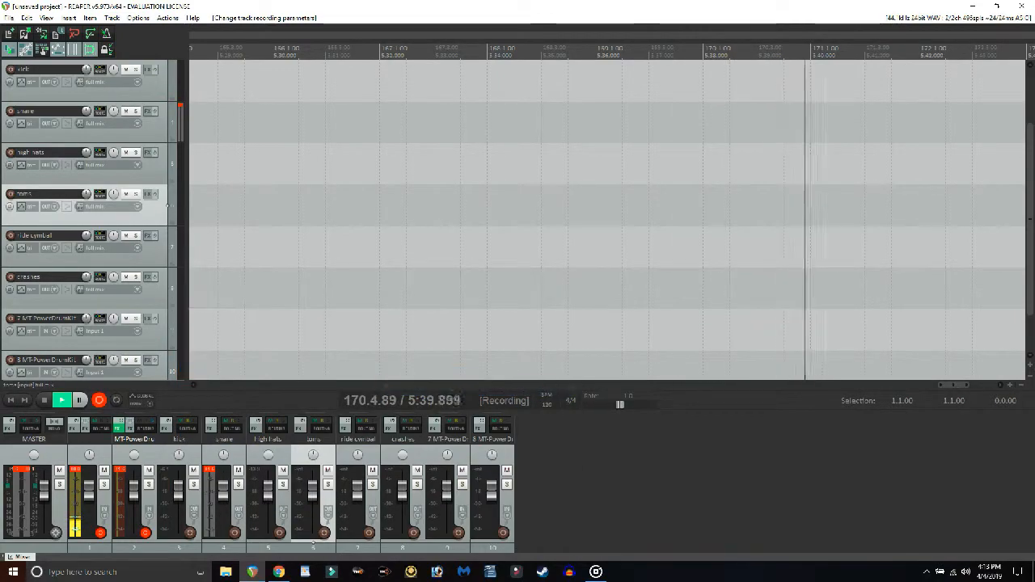
Remove the two leftover MT-PowerDrumKit output tracks 7 and 8 below the crashes track.
scroll(154, 324, "down", 1)
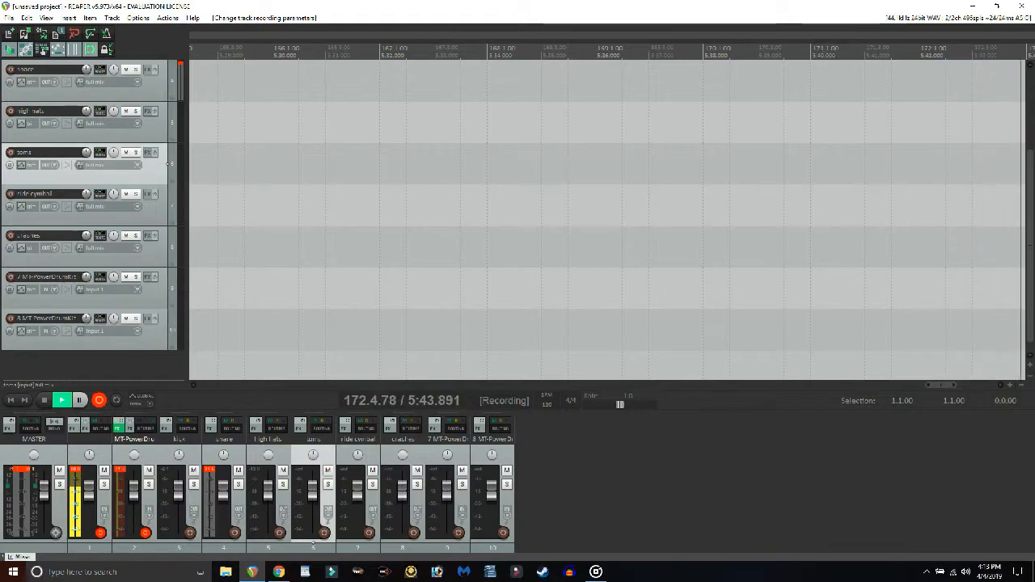
right_click(72, 280)
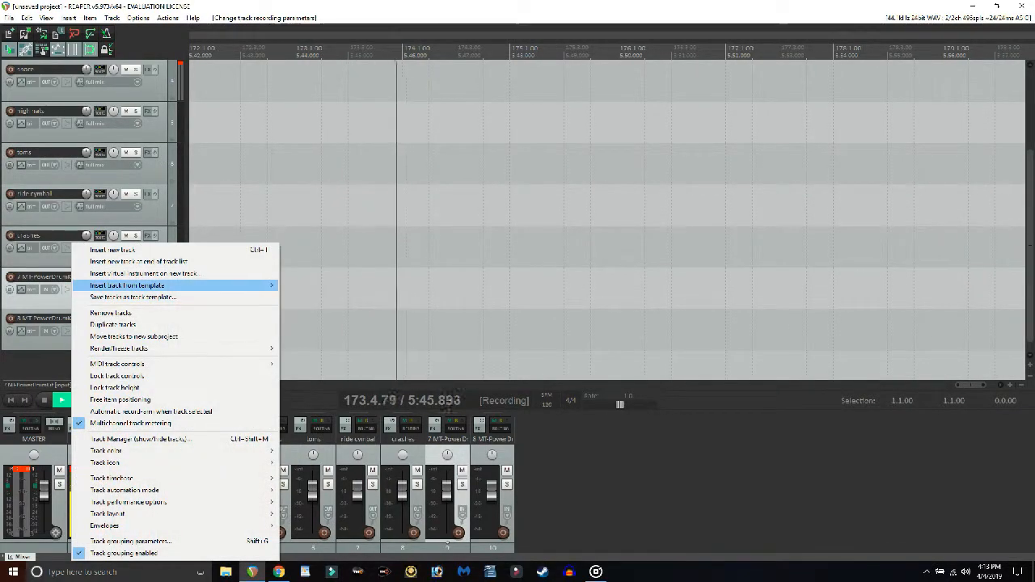
left_click(114, 313)
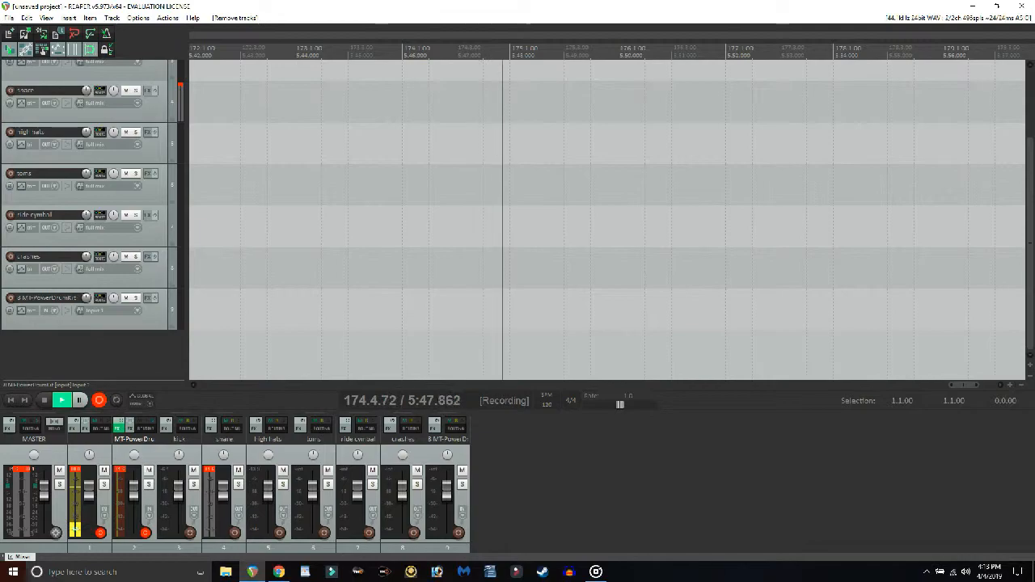
right_click(85, 322)
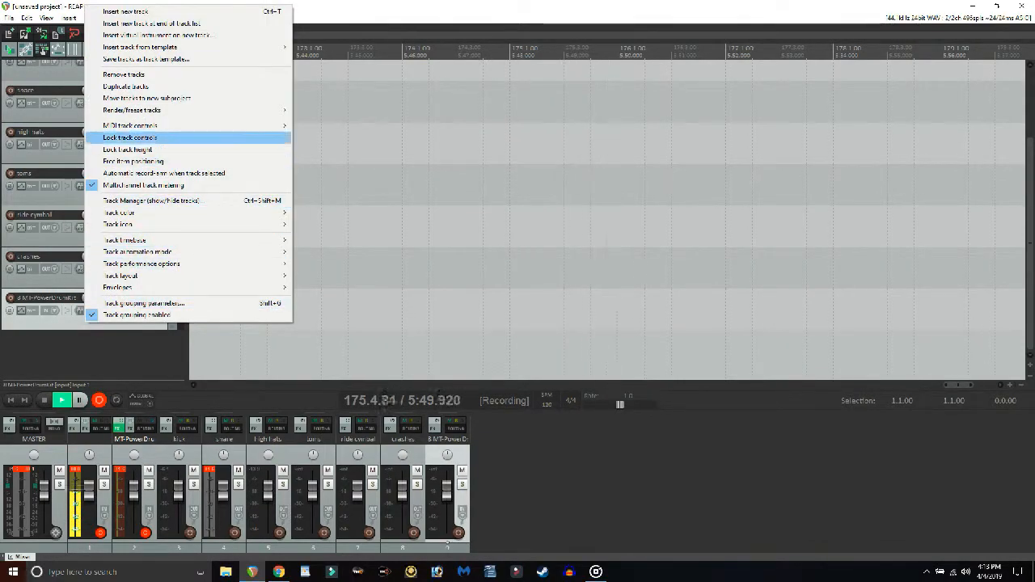
left_click(123, 74)
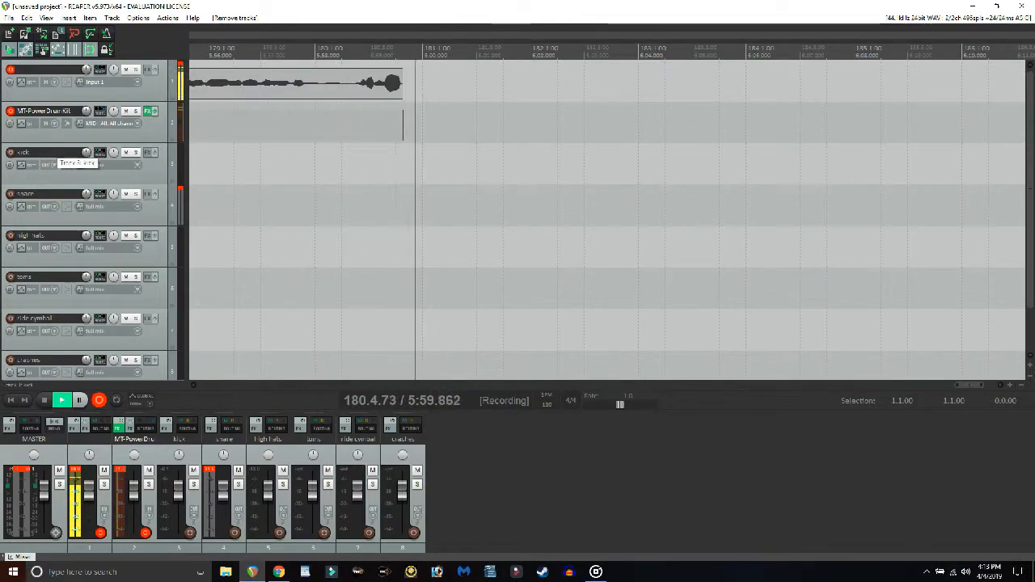
Arm the kick, snare, high hats, toms, ride cymbal and crashes tracks for recording.
left_click(10, 153)
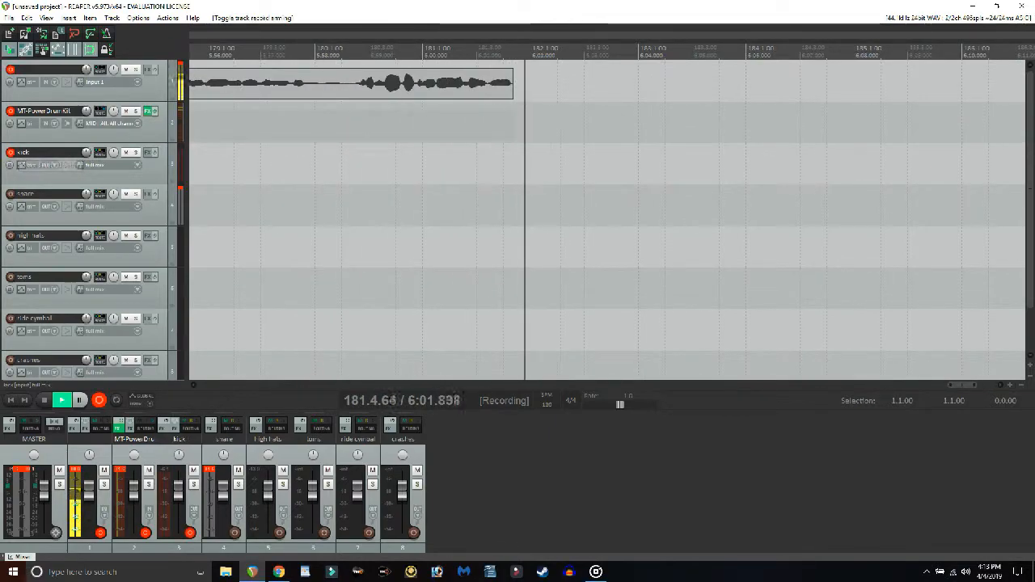
left_click(10, 194)
left_click(11, 236)
left_click(11, 276)
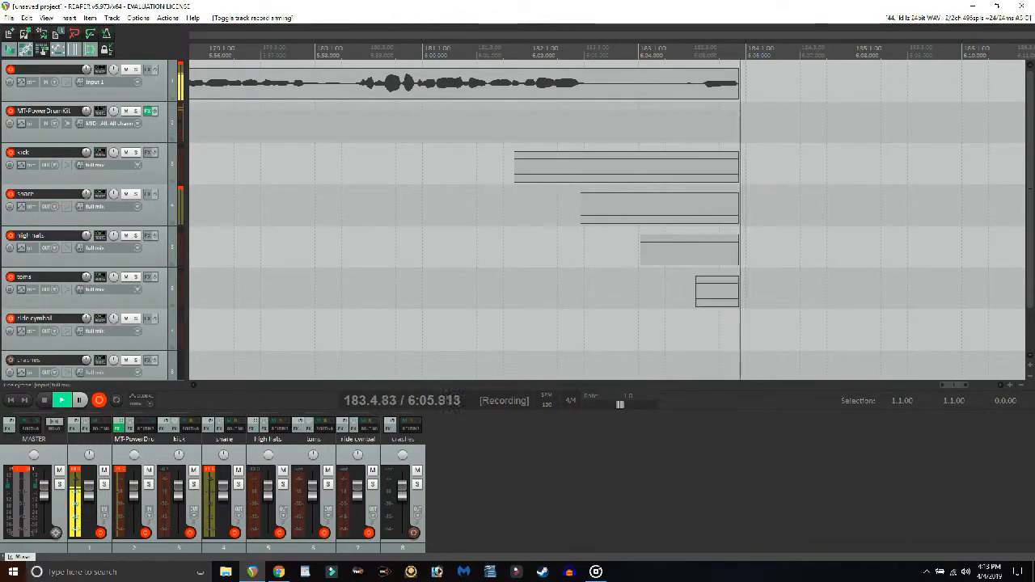
left_click(10, 318)
left_click(11, 360)
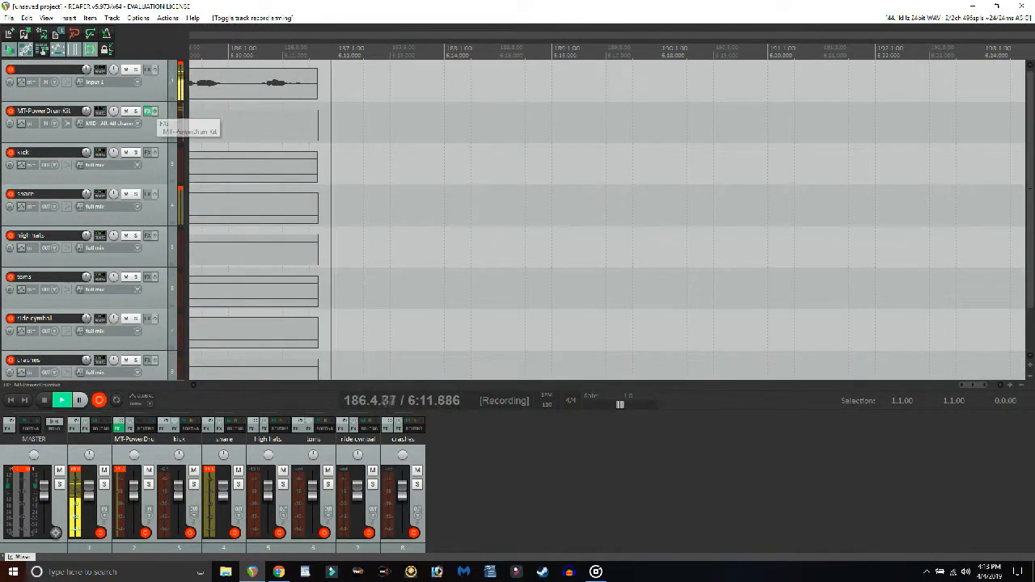
Open the MT-PowerDrumKit plugin, play Groove 01 from the 8th Closed Hi-Hat style, and close the plugin.
left_click(149, 111)
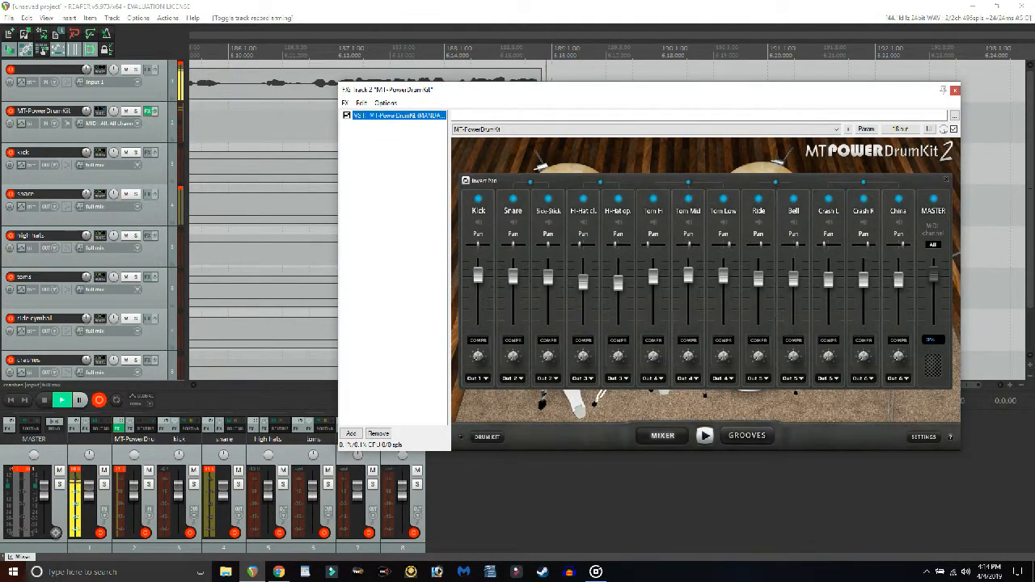
left_click(487, 437)
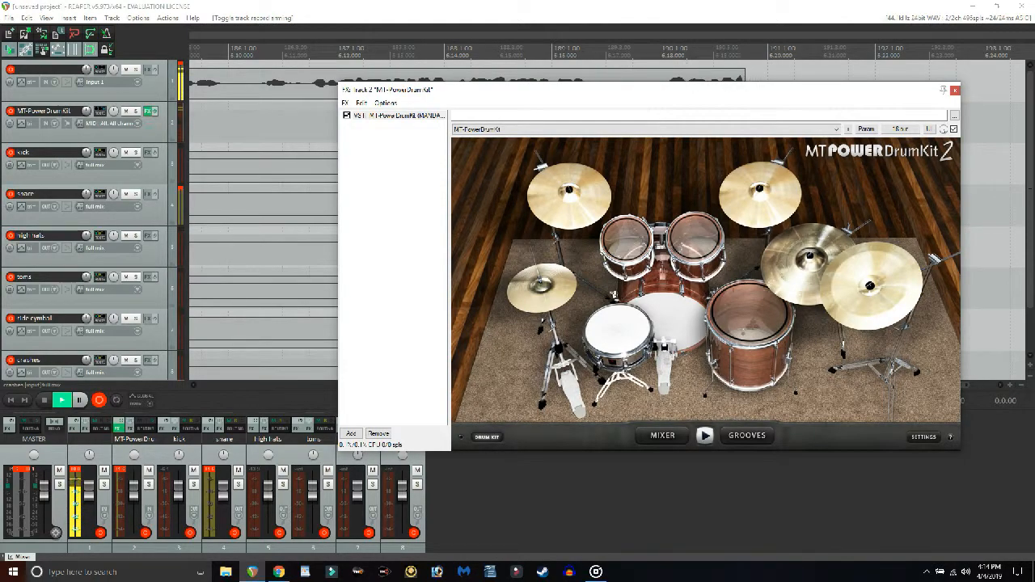
left_click(747, 435)
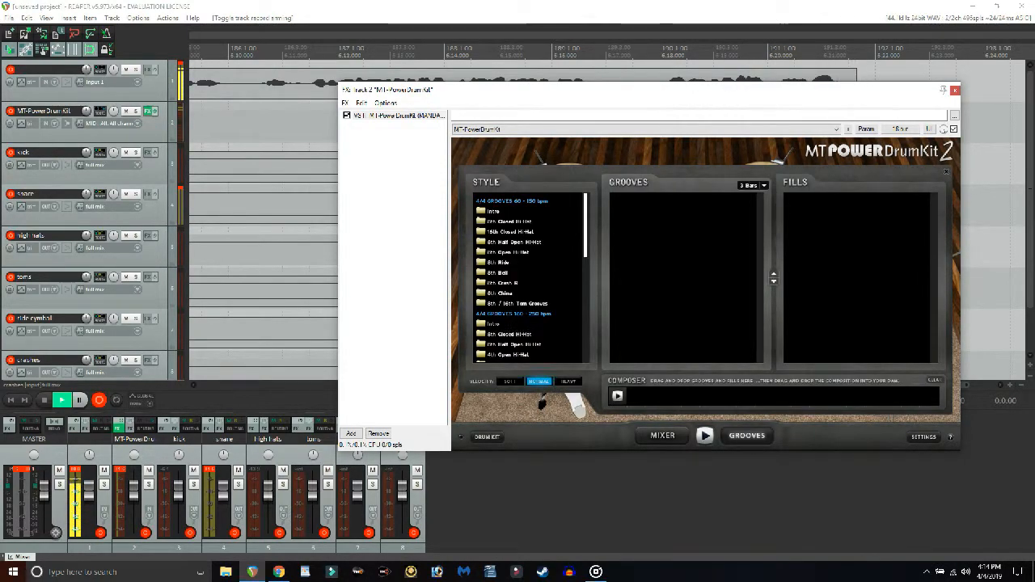
mouse_move(558, 94)
left_mouse_down()
mouse_move(545, 110)
mouse_move(550, 173)
mouse_move(545, 109)
left_mouse_up()
left_click(498, 348)
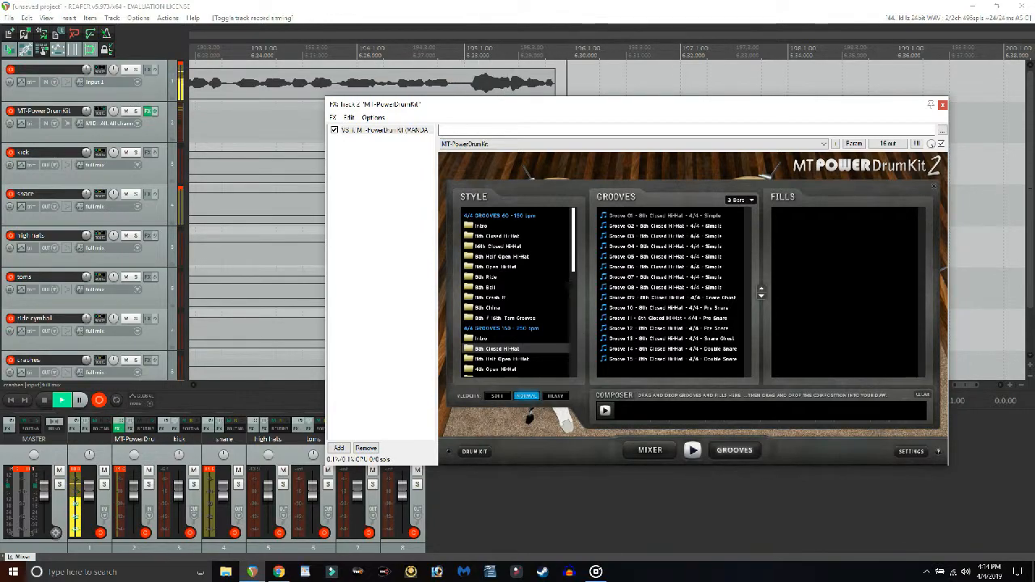
double_click(665, 216)
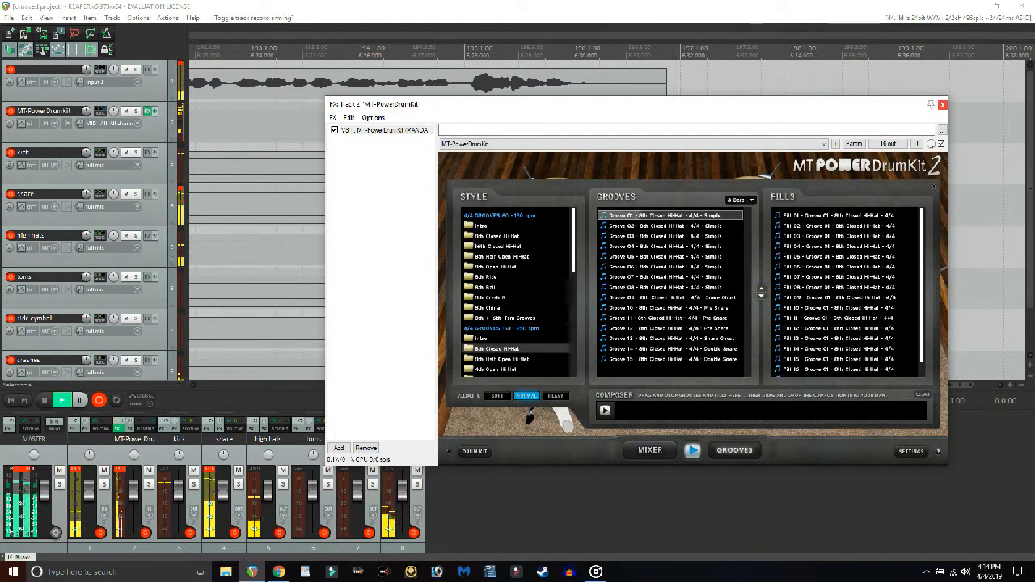
left_click(943, 105)
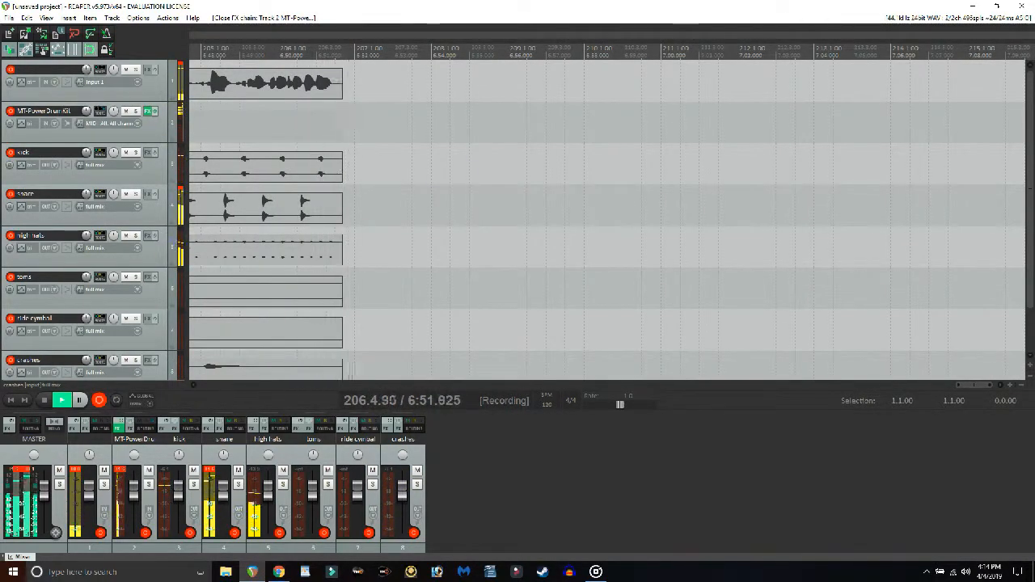
Reopen the drum plugin, stop the groove playback, and close it again.
left_click(149, 110)
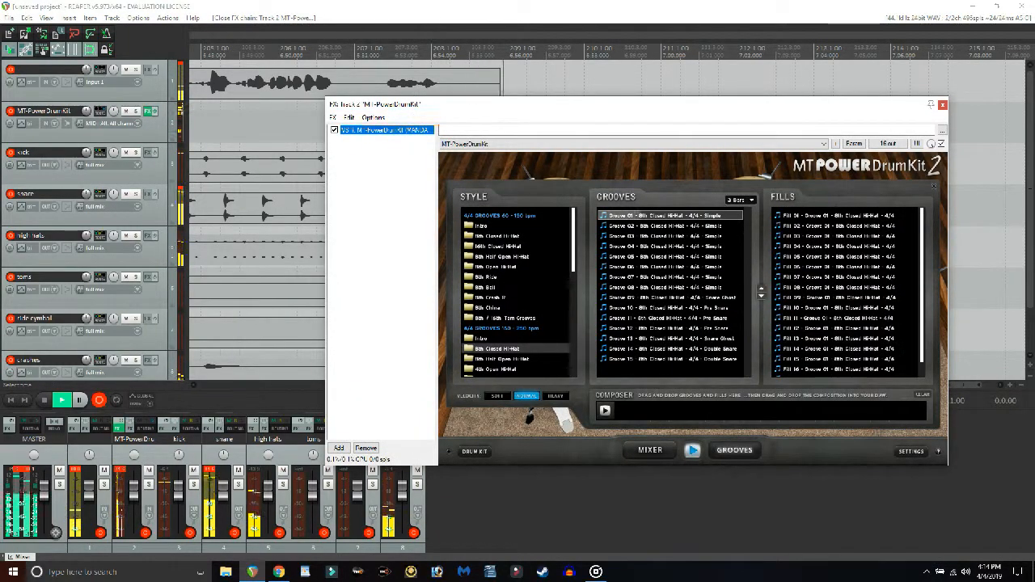
left_click(693, 450)
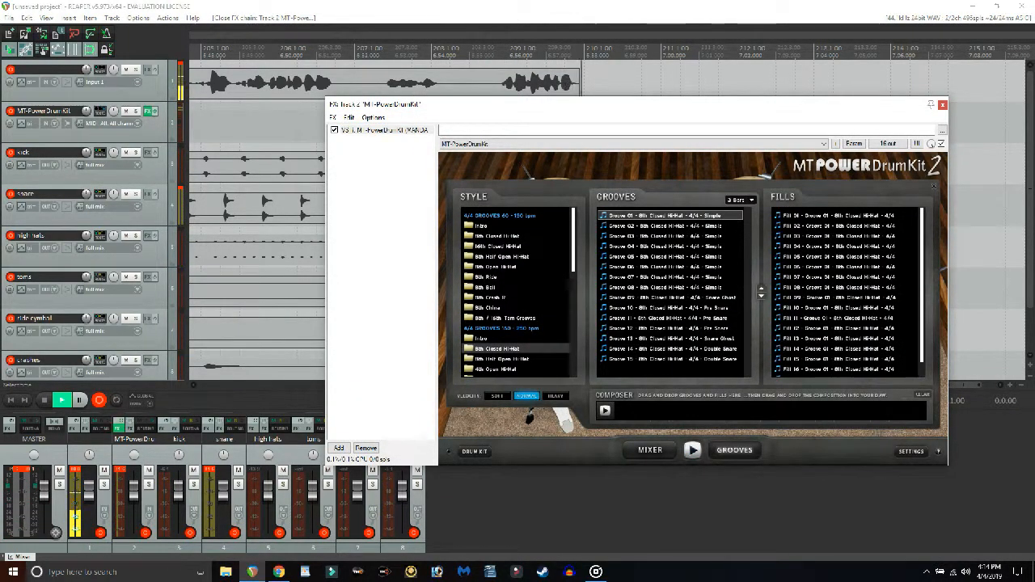
left_click(943, 104)
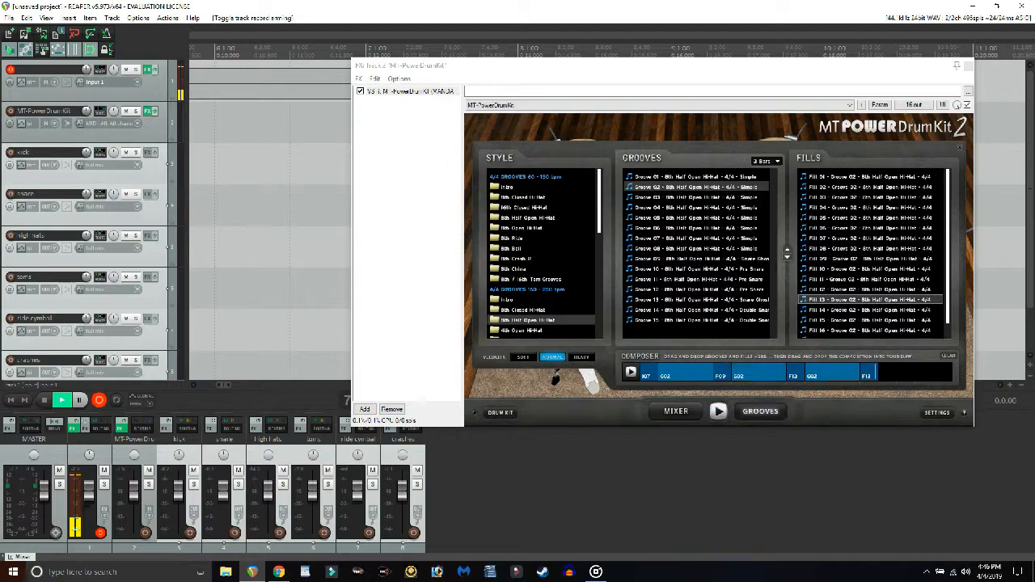
Drag the Composer arrangement of grooves and fills from the plugin onto the MT-PowerDrumKit track.
left_click_drag(624, 70, 568, 81)
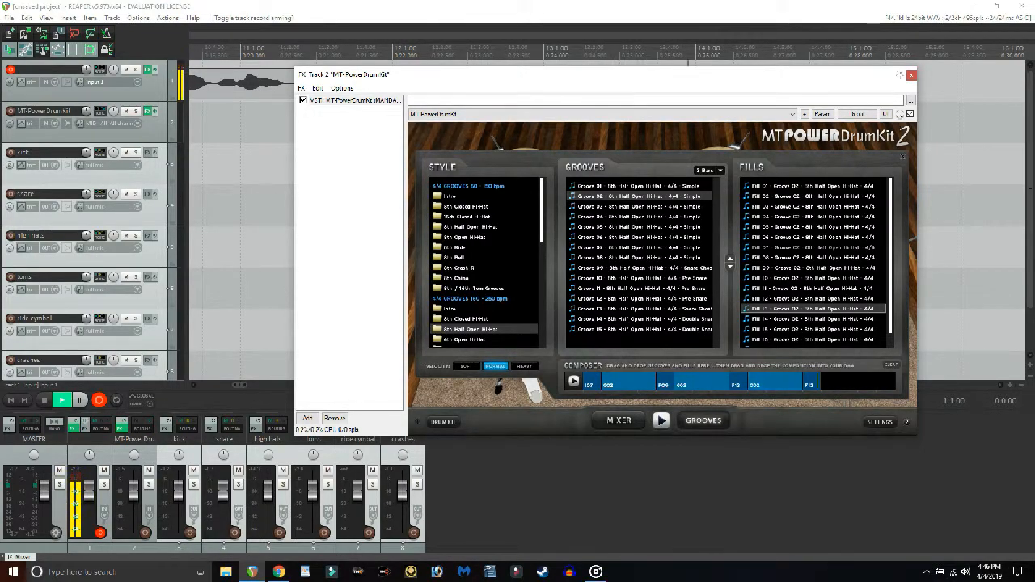
left_click_drag(696, 81, 771, 173)
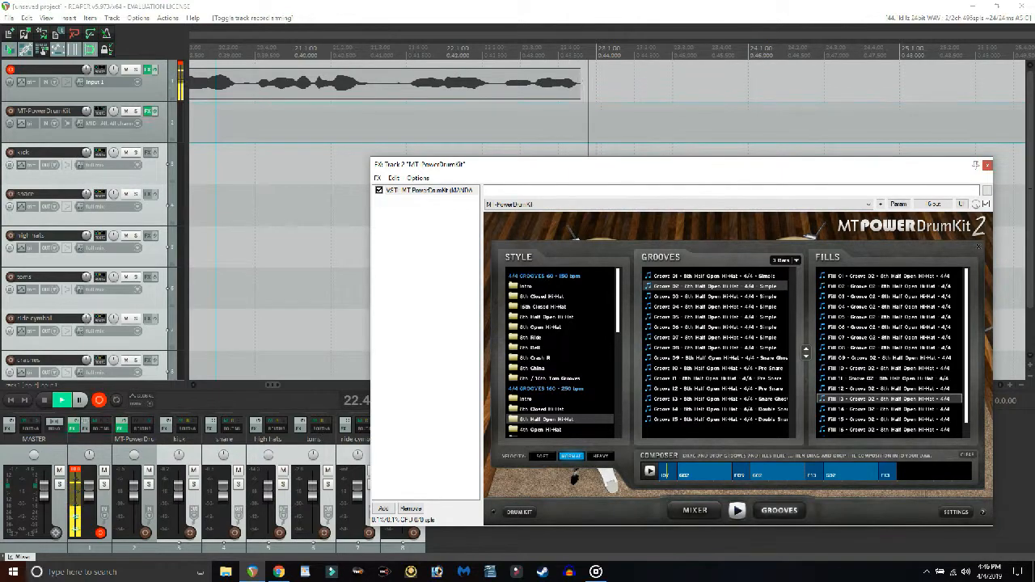
left_click_drag(777, 471, 202, 124)
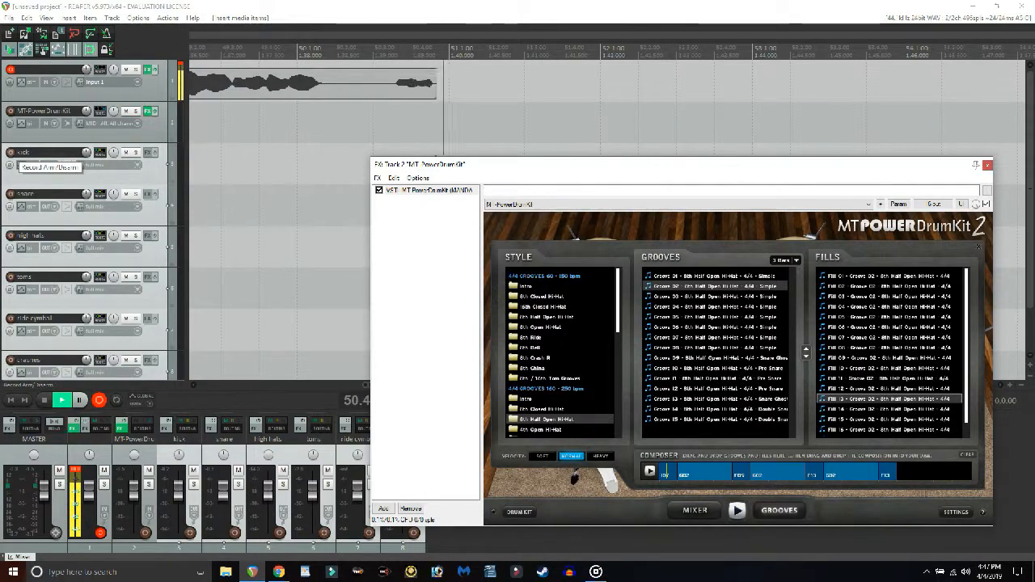
Toggle record arming on the kick track.
left_click(11, 154)
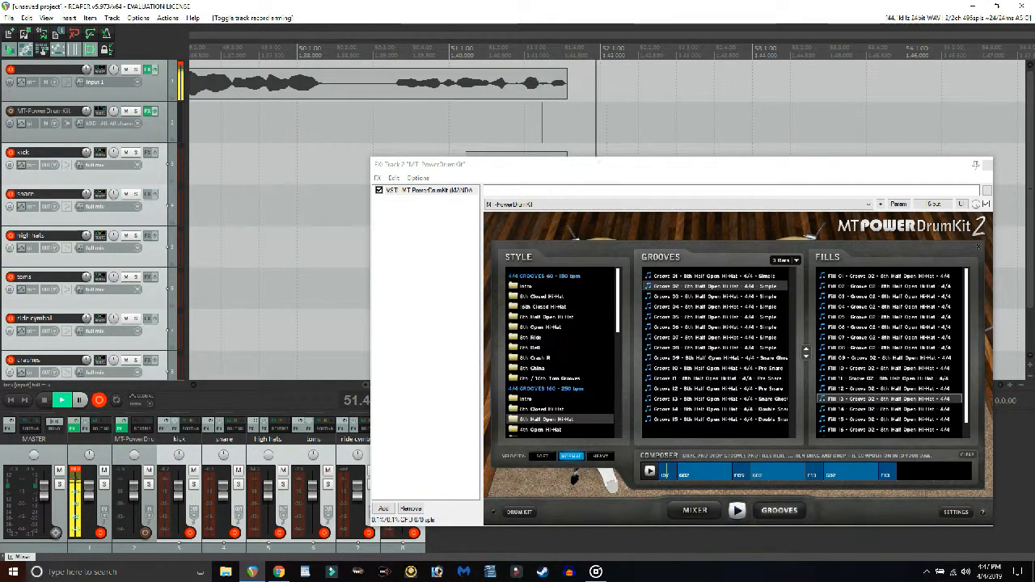
scroll(36, 312, "down", 2)
scroll(89, 218, "up", 2)
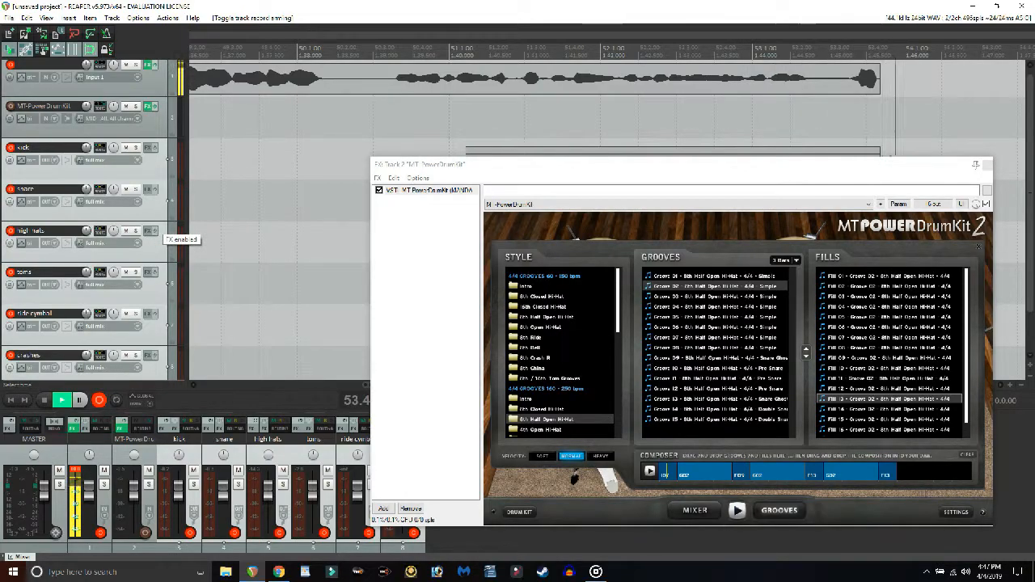
Close the drum plugin window and stop the recording.
left_click_drag(517, 172, 514, 246)
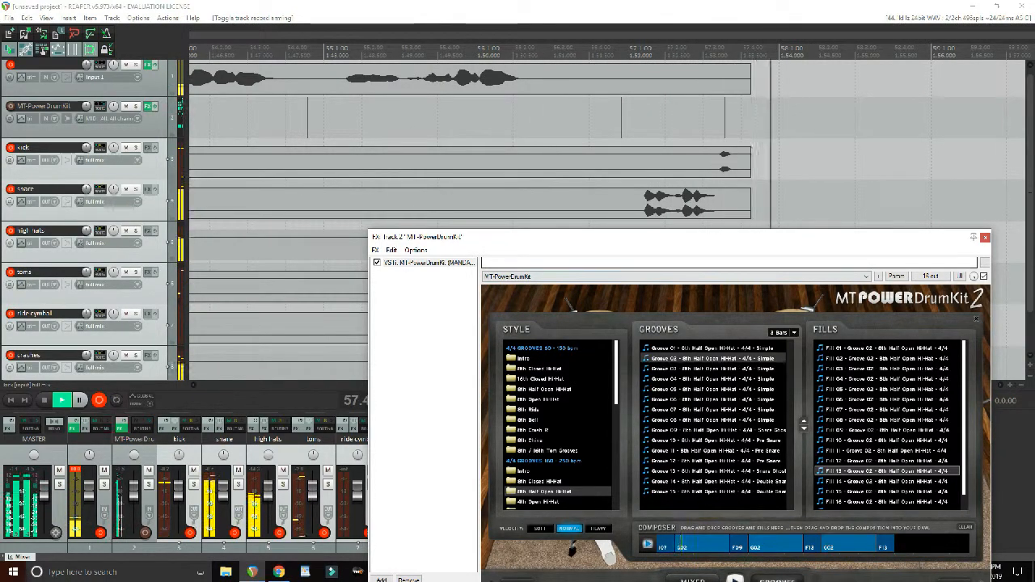
left_click_drag(704, 245, 705, 372)
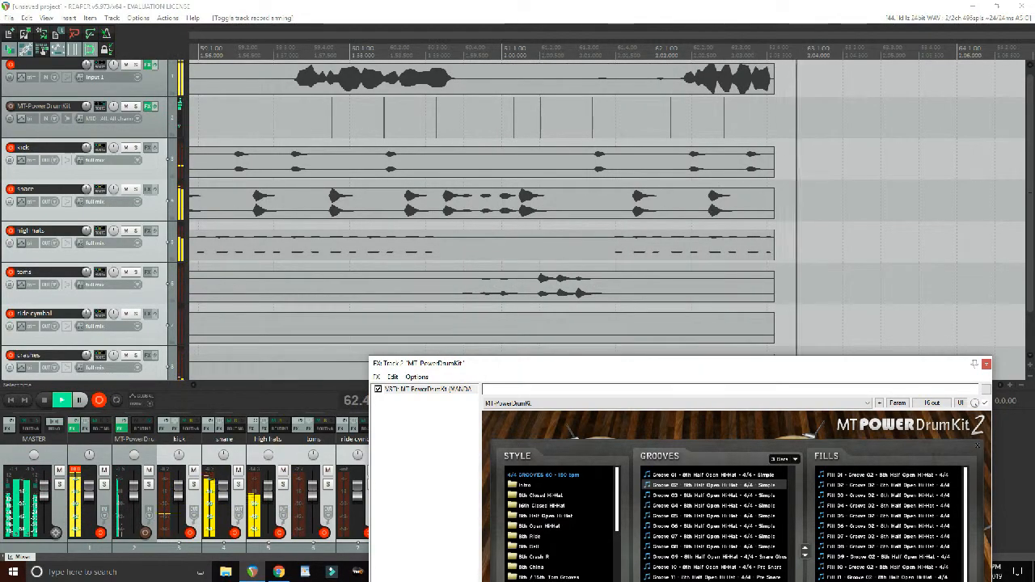
scroll(512, 210, "down", 1)
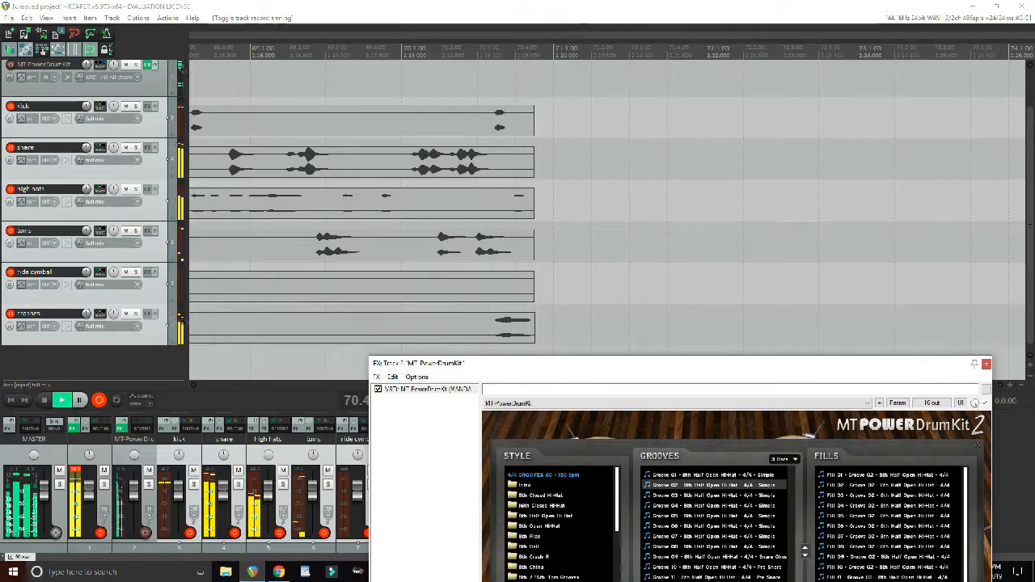
left_click_drag(526, 363, 515, 208)
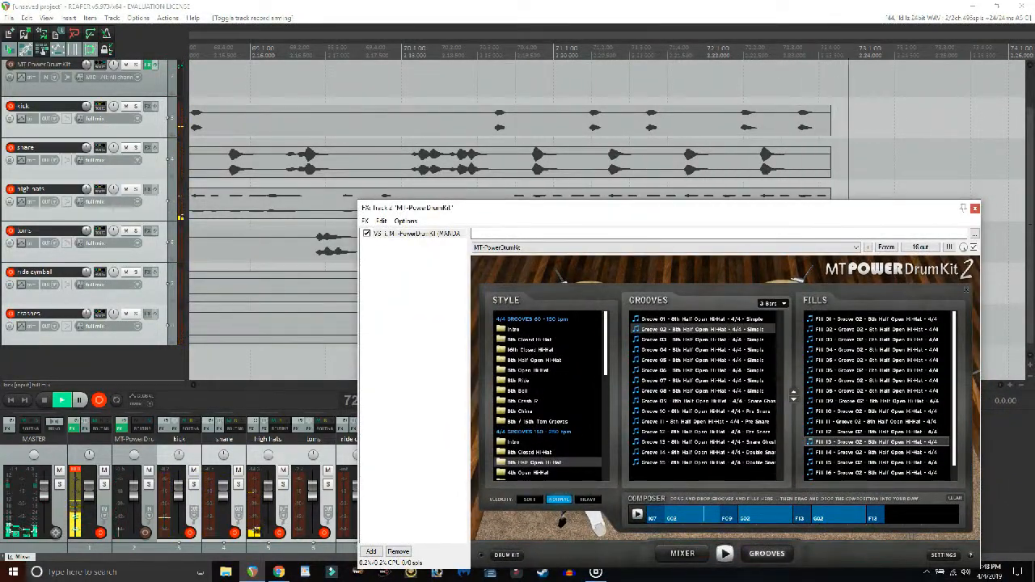
left_click(975, 208)
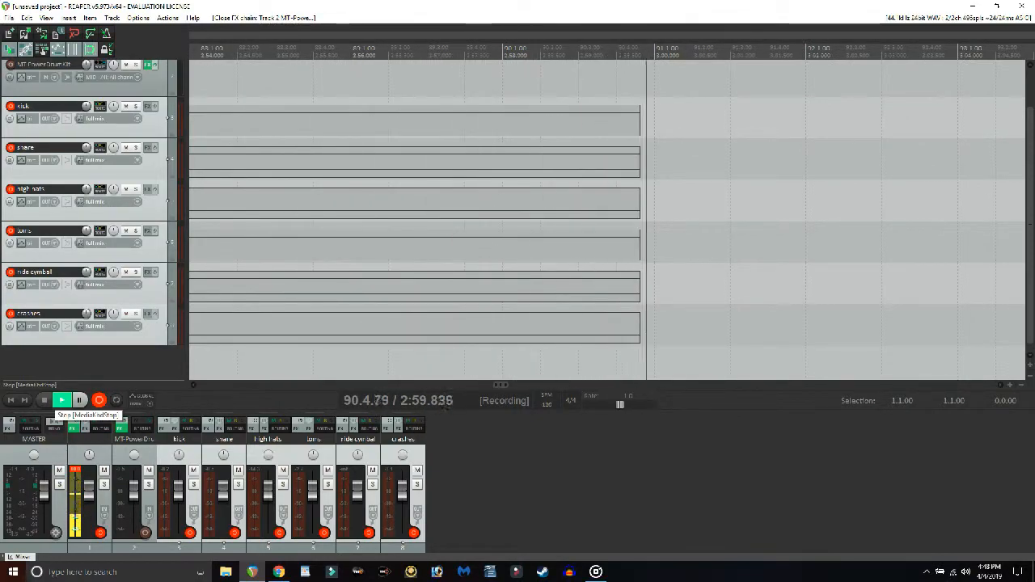
left_click(45, 400)
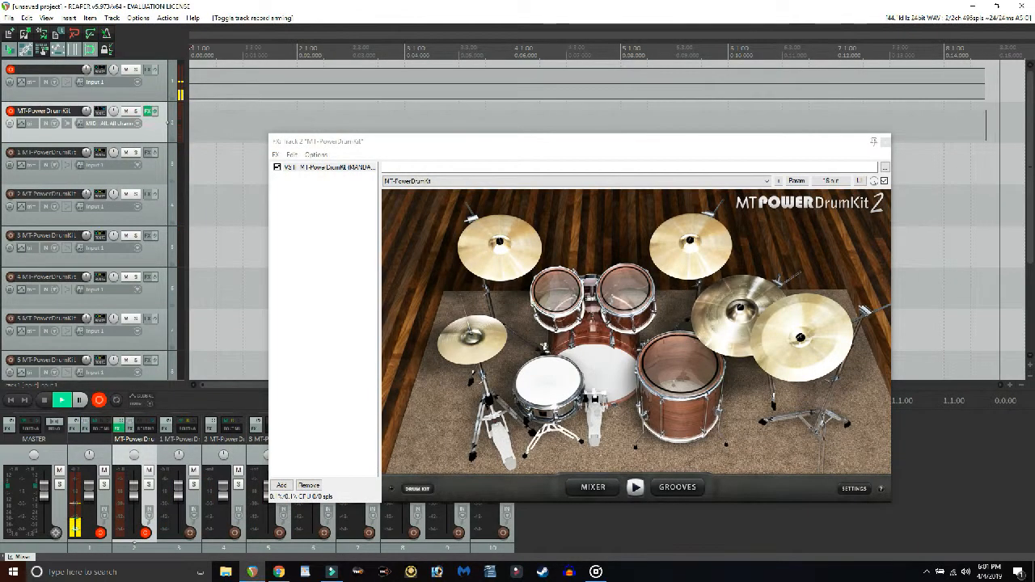